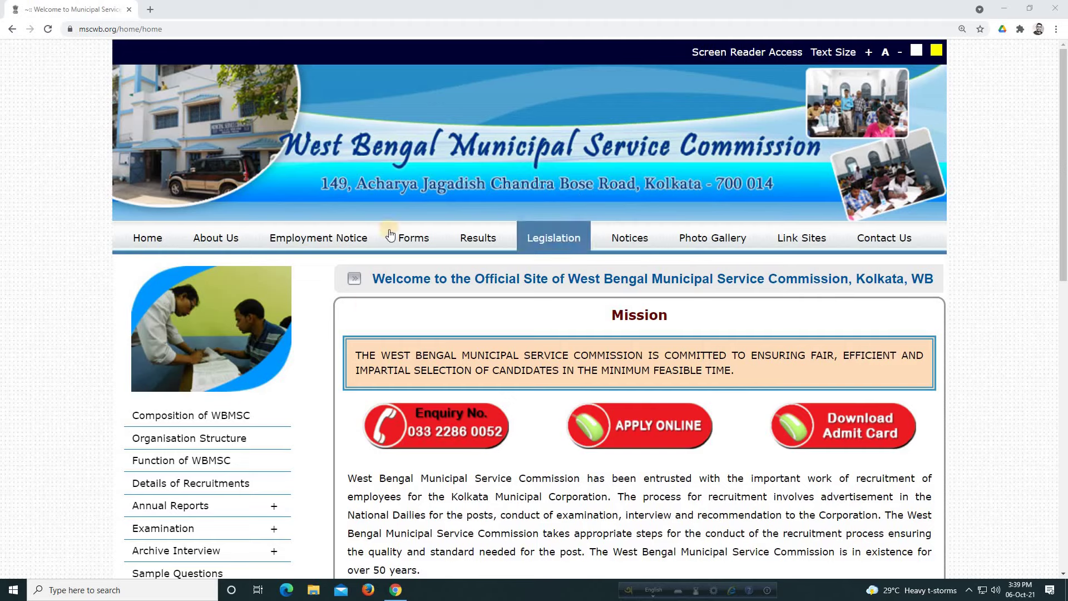
Open the online application portal and the Advertisement No 03 of 2021 details for Lower Division Clerk under Mohabani Development Authority.
scroll(396, 282, "down", 1)
scroll(395, 282, "up", 1)
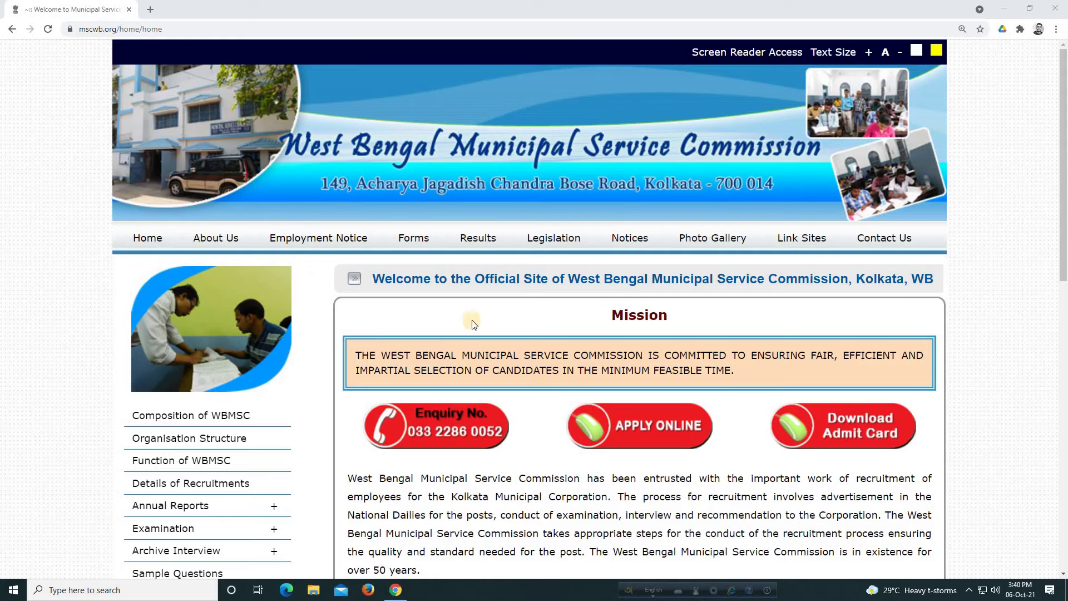
left_click(677, 432)
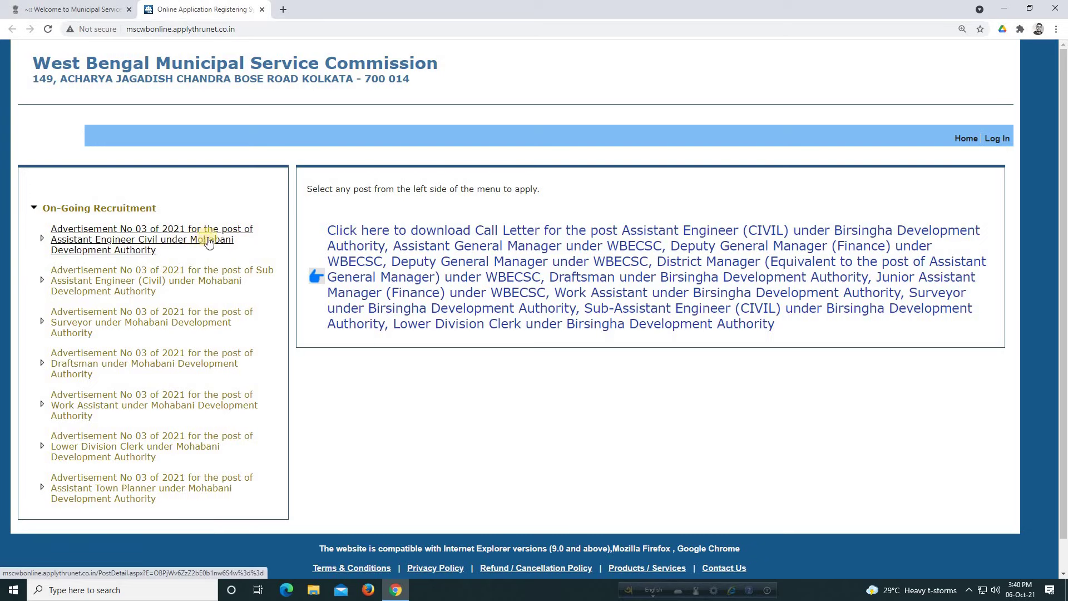
left_click(186, 252)
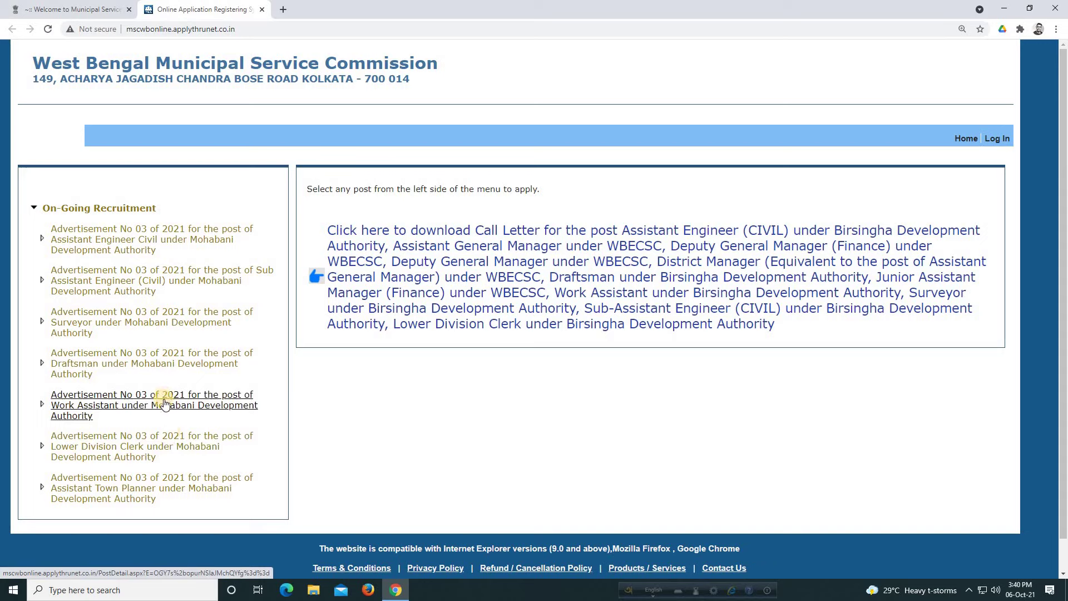
left_click(128, 446)
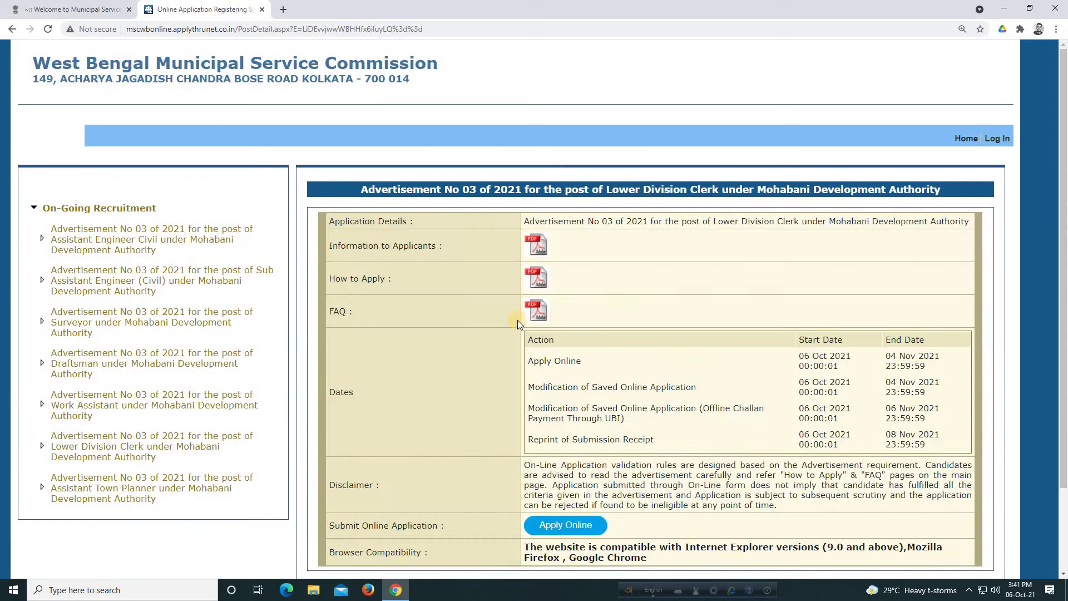
View the Information to Applicants PDF for the Lower Division Clerk post and close it.
scroll(518, 319, "down", 2)
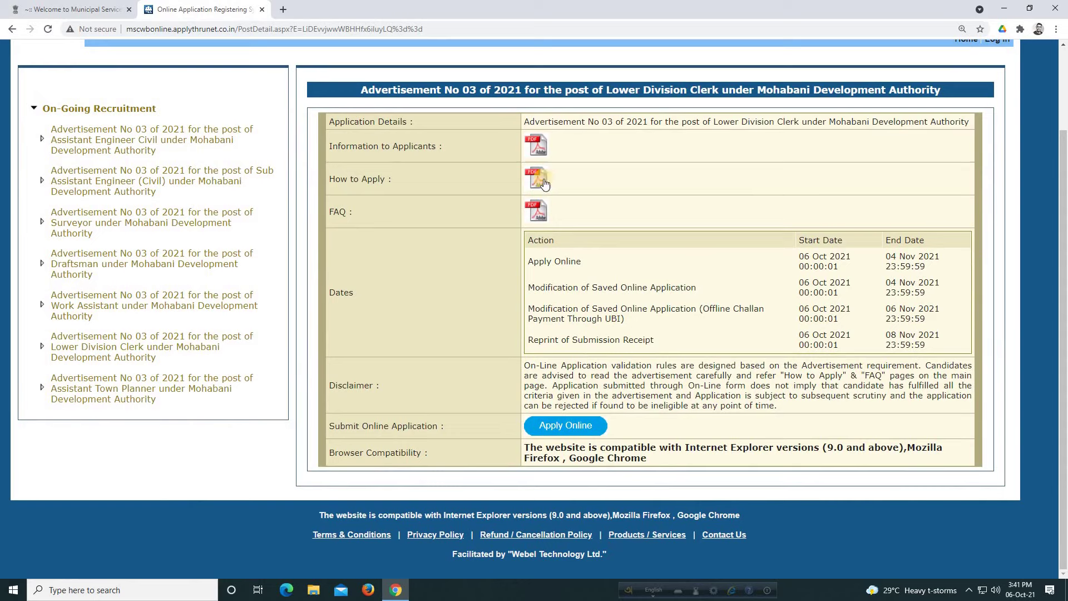
left_click(536, 147)
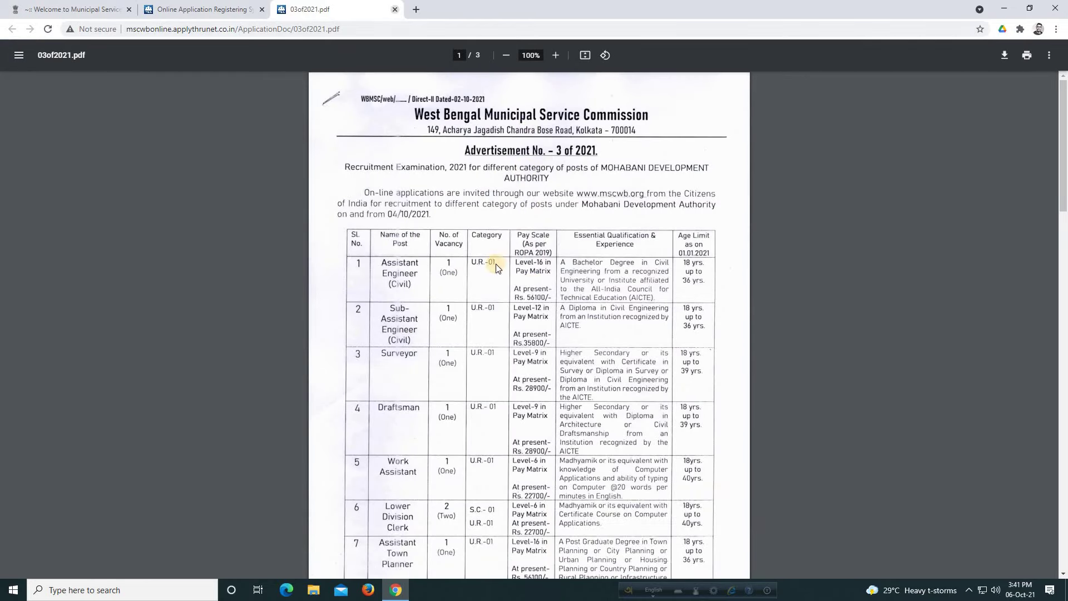
left_click(395, 9)
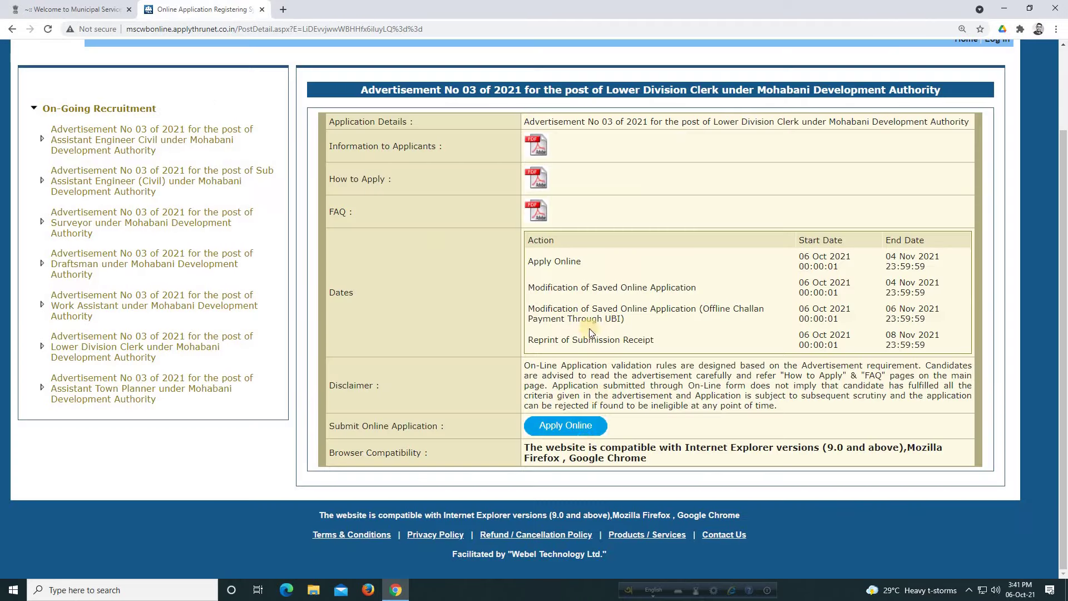
Start the online application for the Lower Division Clerk post, enlarge the page and look over the New Applicant Sign Up form.
left_click(580, 426)
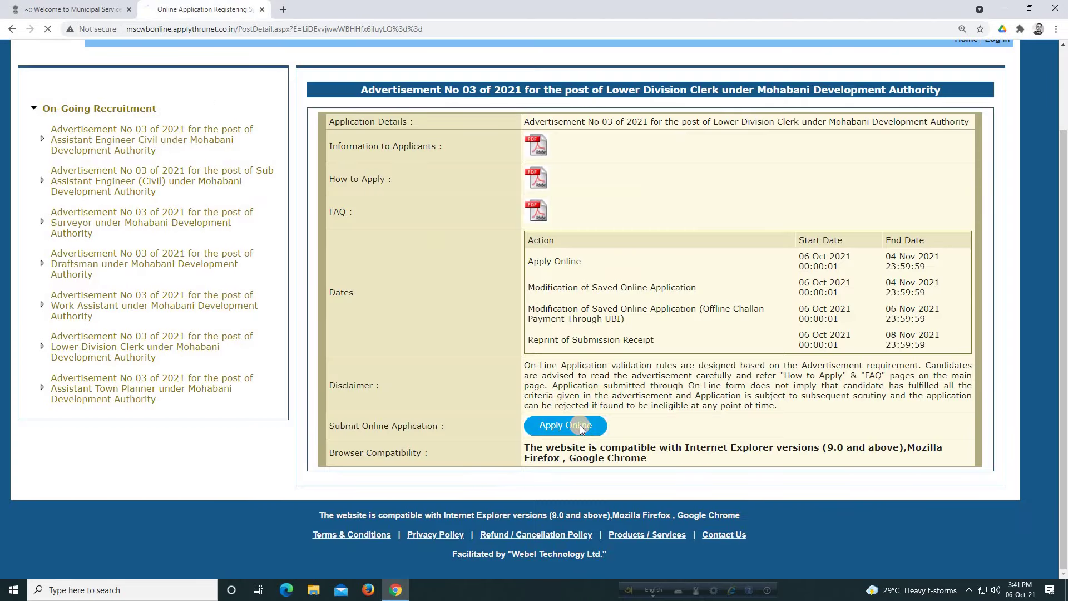
key("ctrl+plus")
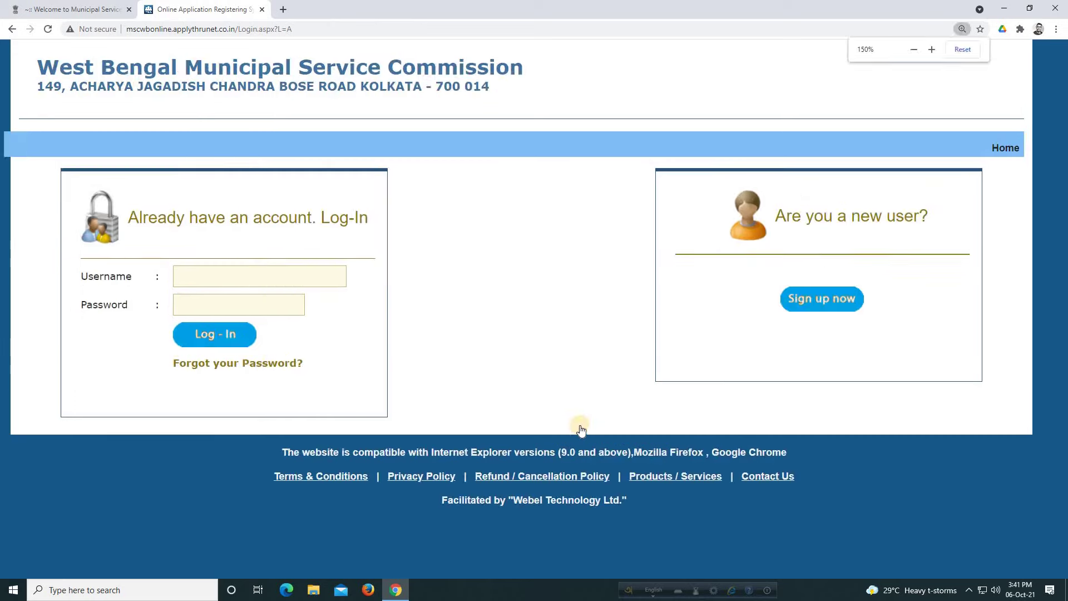
key("ctrl+plus")
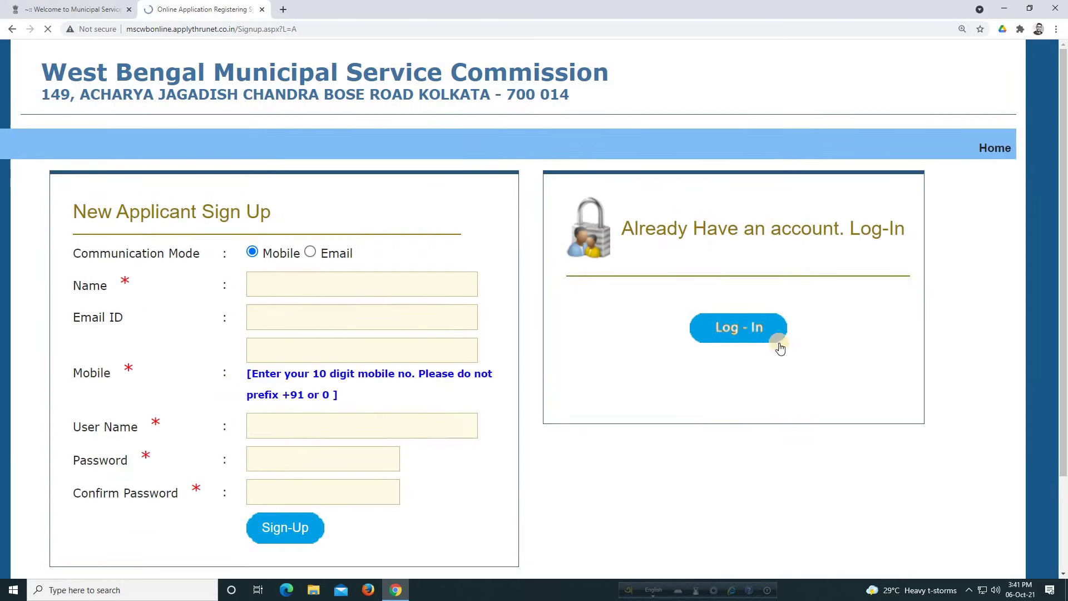
scroll(318, 275, "down", 2)
scroll(318, 274, "up", 2)
scroll(318, 423, "down", 1)
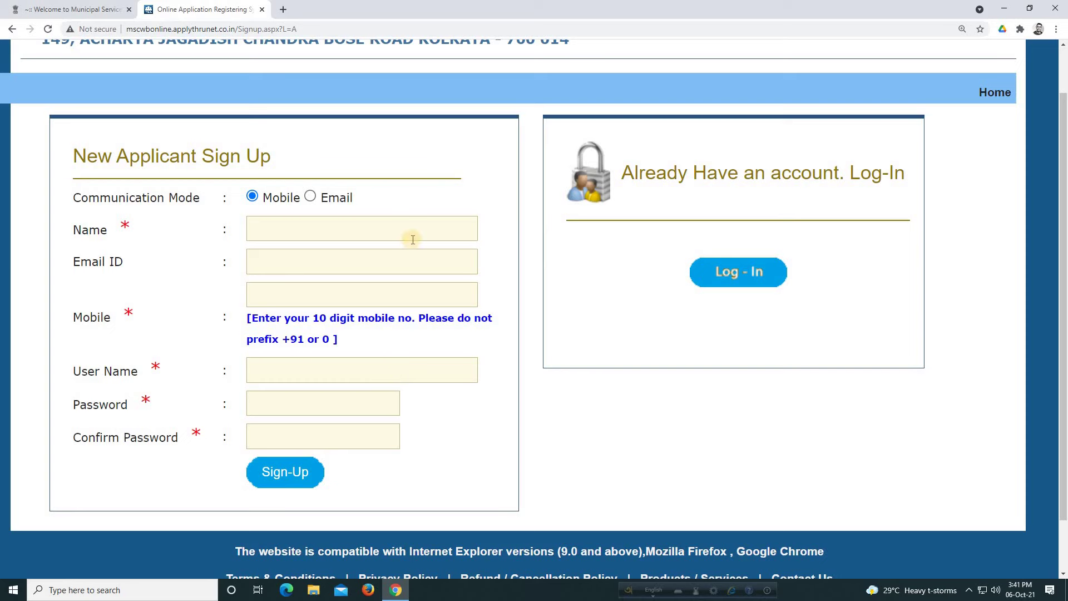
Log in with the existing applicant account and dismiss the login message.
left_click(750, 282)
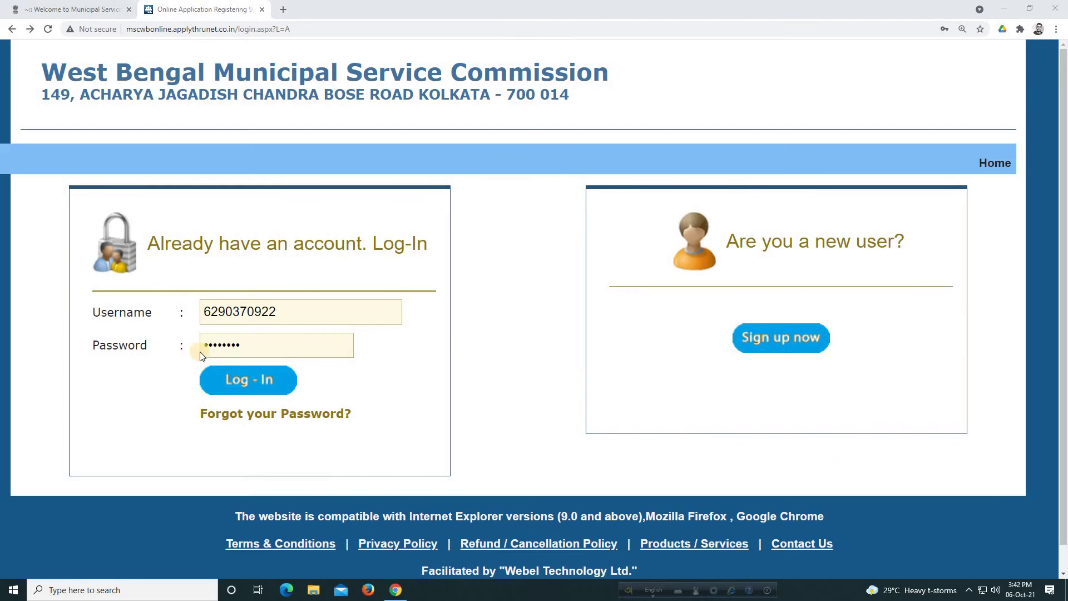
left_click(255, 386)
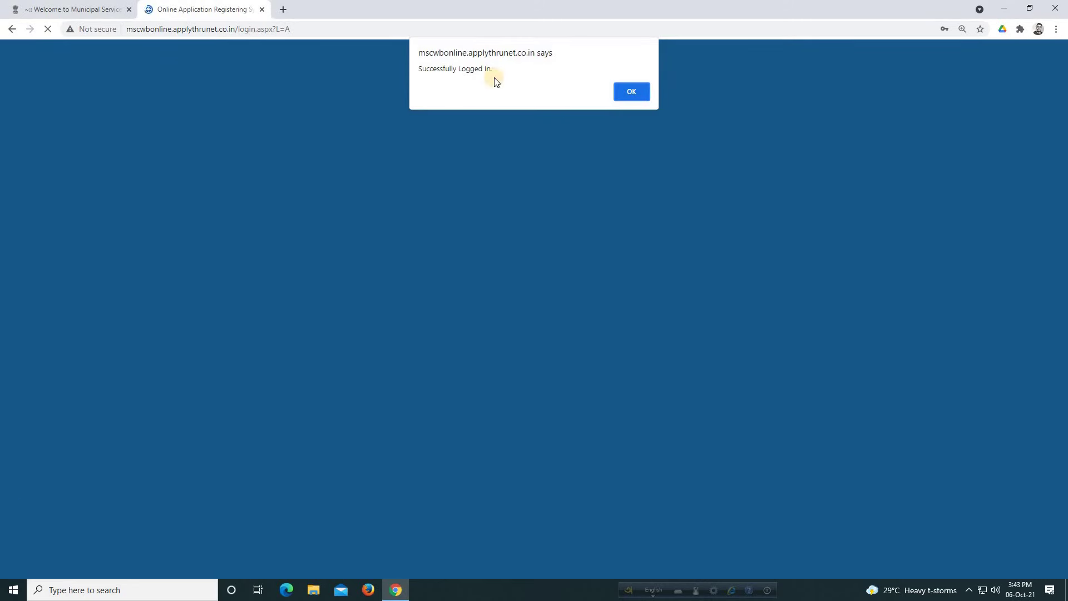
left_click(623, 93)
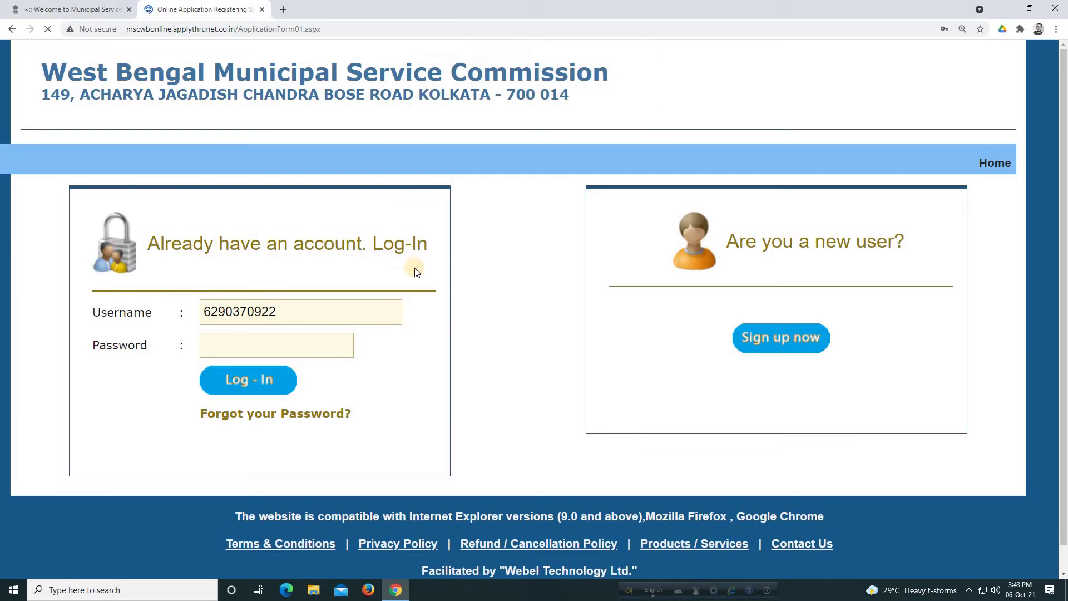
Review the application stages and the first fields of the personal details and qualification form.
scroll(426, 300, "down", 4)
scroll(428, 300, "down", 3)
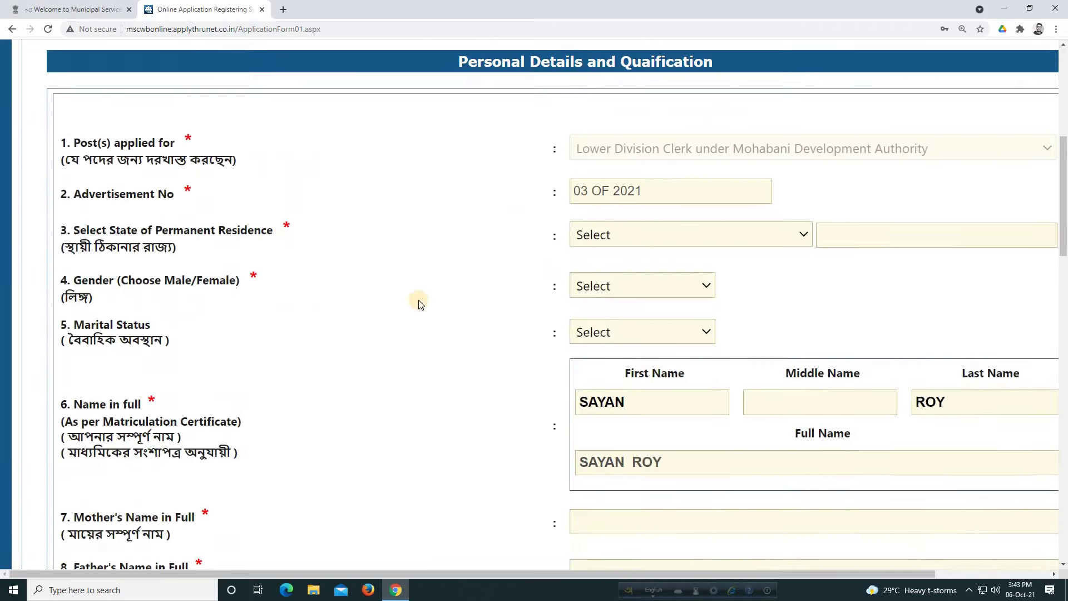
scroll(386, 304, "up", 1)
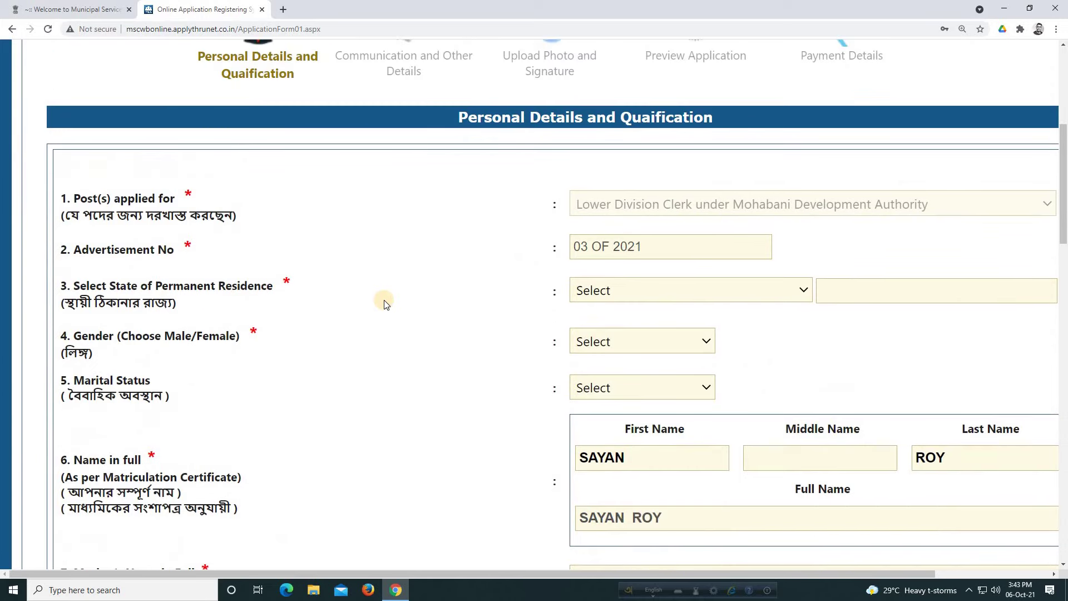
scroll(386, 304, "up", 1)
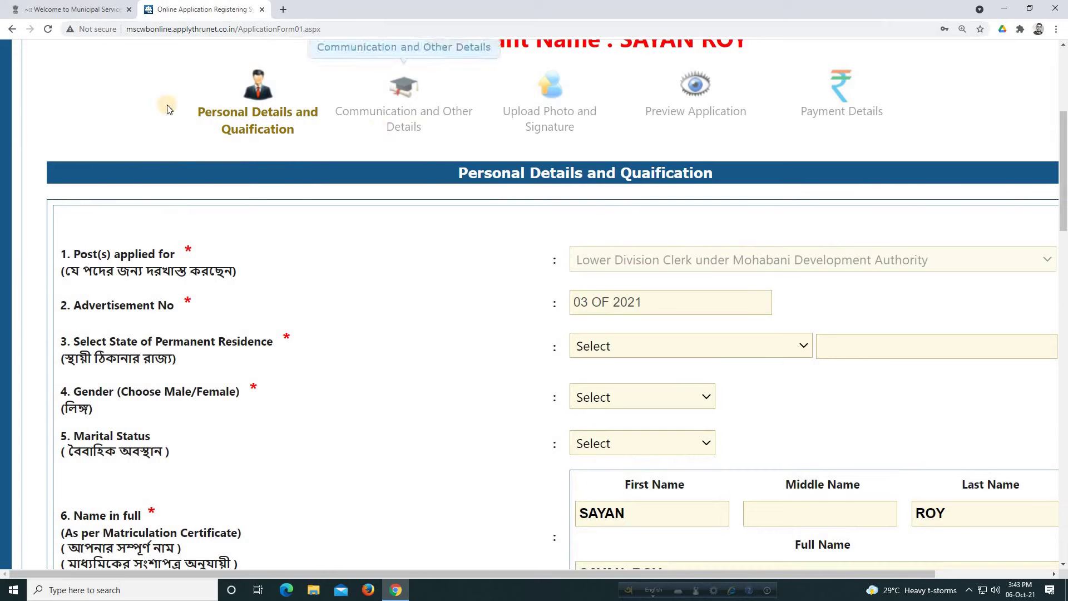
scroll(489, 188, "down", 1)
scroll(488, 188, "up", 1)
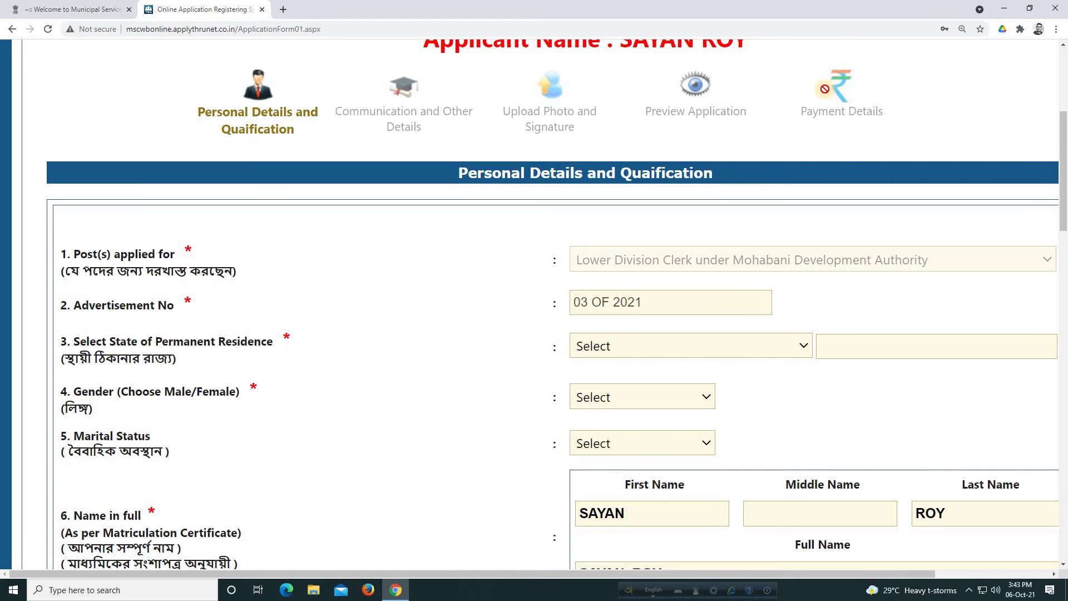
scroll(662, 240, "down", 1)
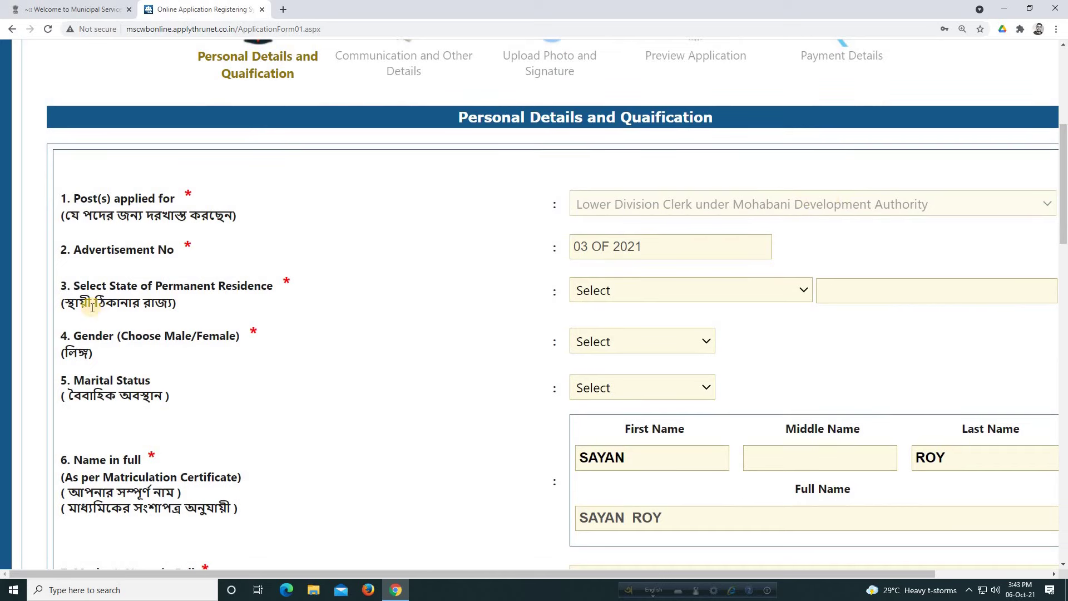
Set the state of permanent residence to WEST BENGAL.
left_click(761, 295)
scroll(729, 245, "down", 7)
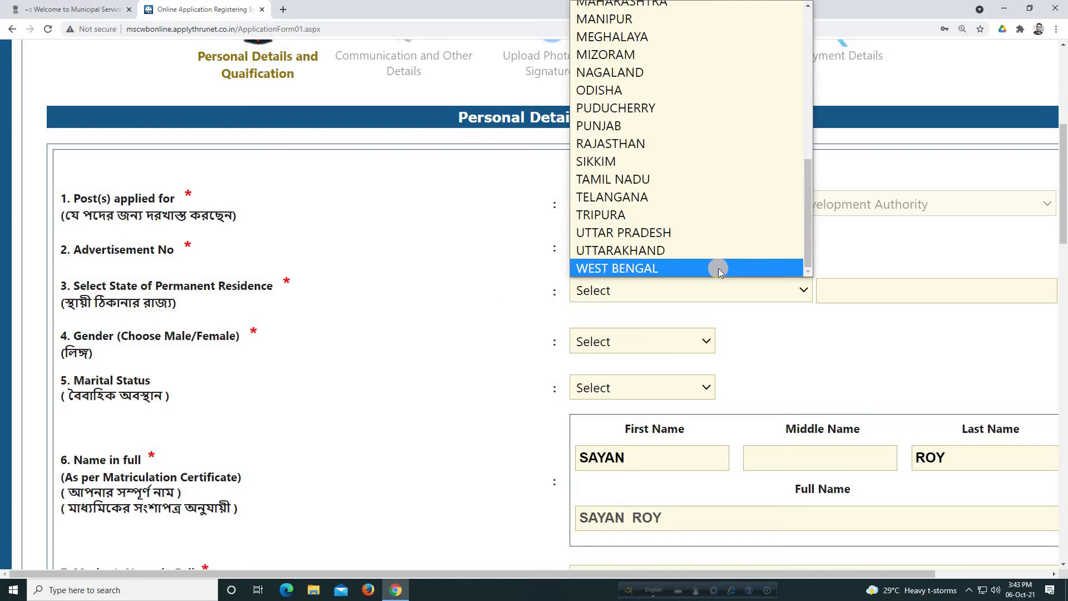
left_click(719, 269)
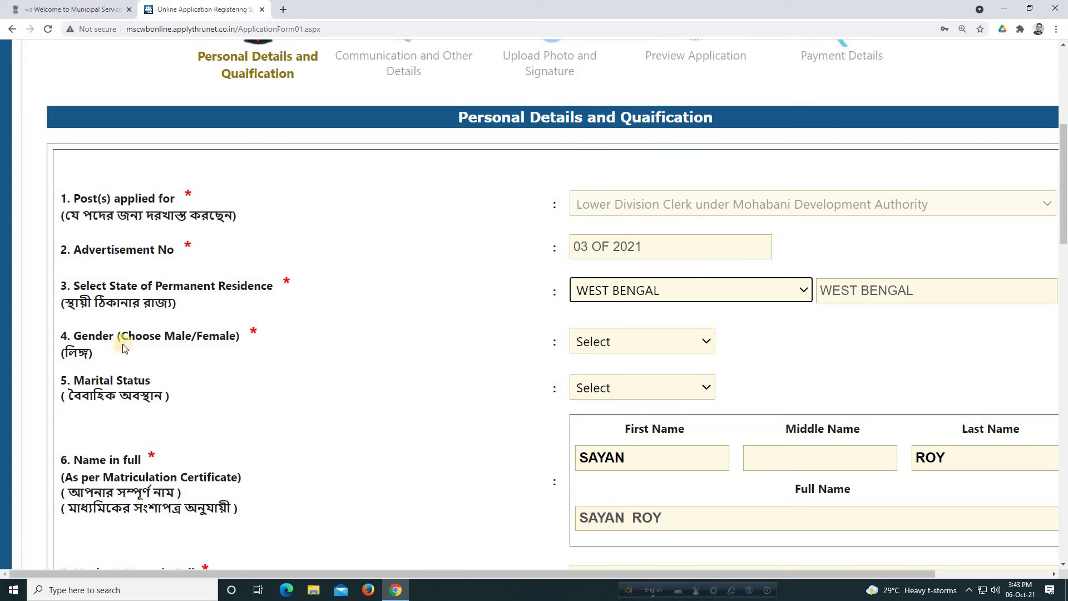
Set the gender to Male and the marital status to Un-Married.
left_click(642, 337)
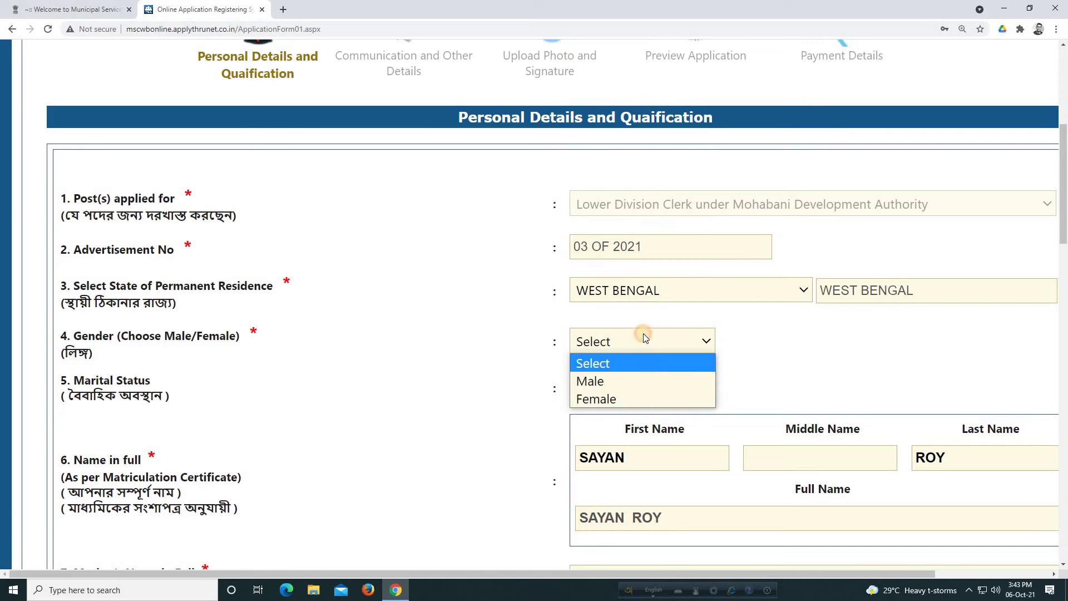
left_click(646, 376)
scroll(602, 358, "down", 3)
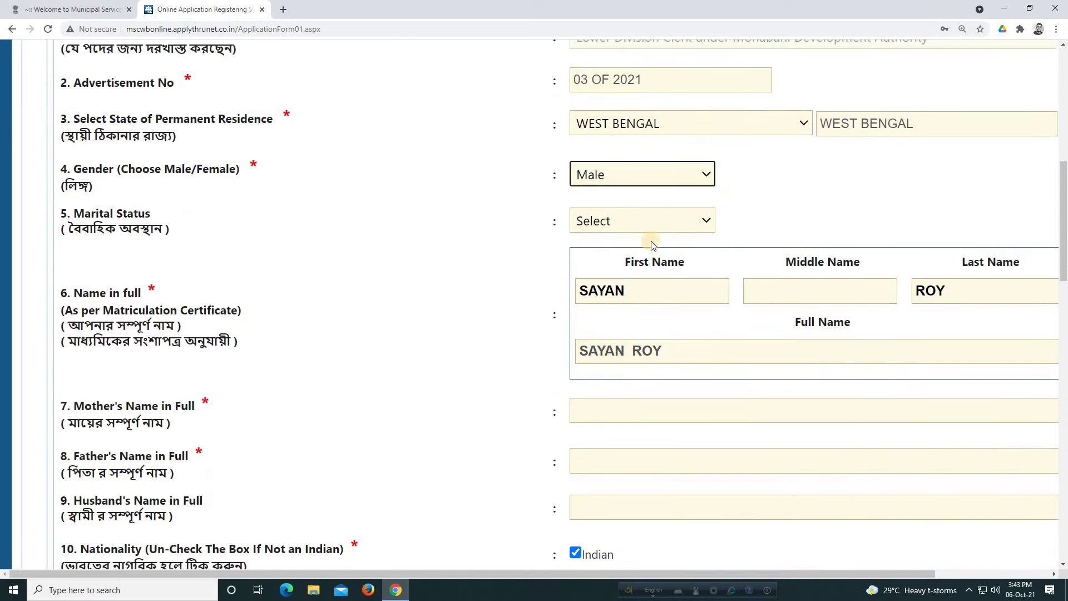
left_click(666, 225)
left_click(660, 262)
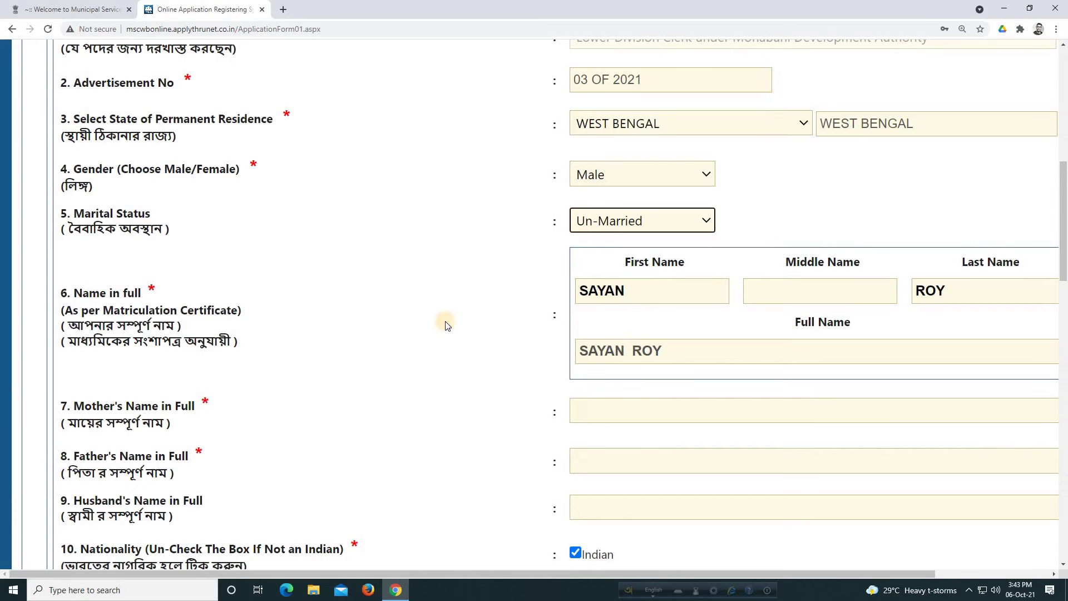
Set the category to UNRESERVED CATEGORY and Persons with Disability to Not Applicable.
scroll(500, 356, "down", 3)
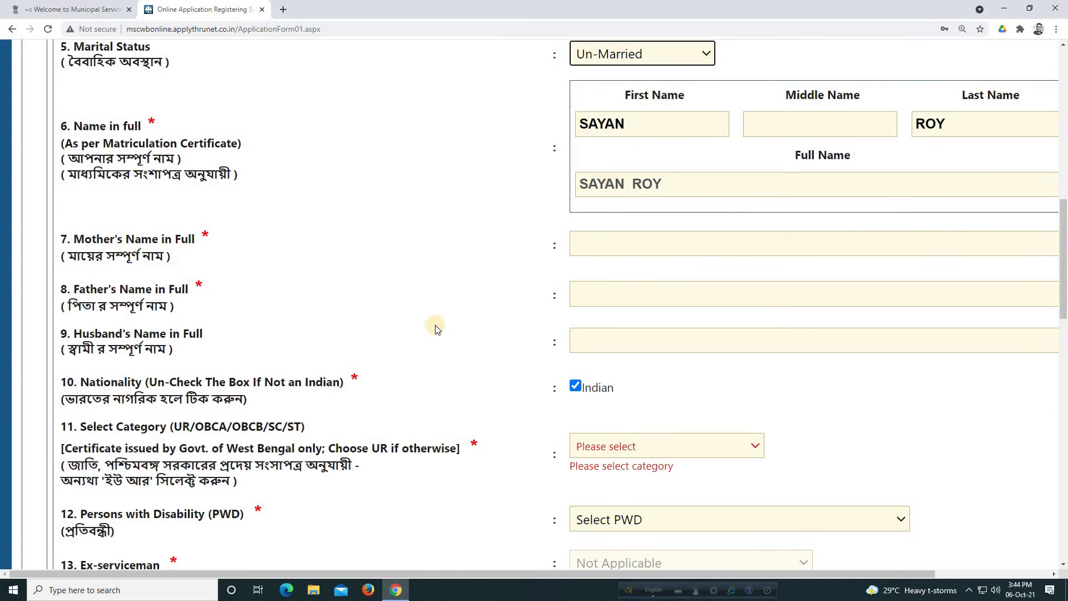
scroll(341, 312, "down", 1)
scroll(179, 279, "down", 2)
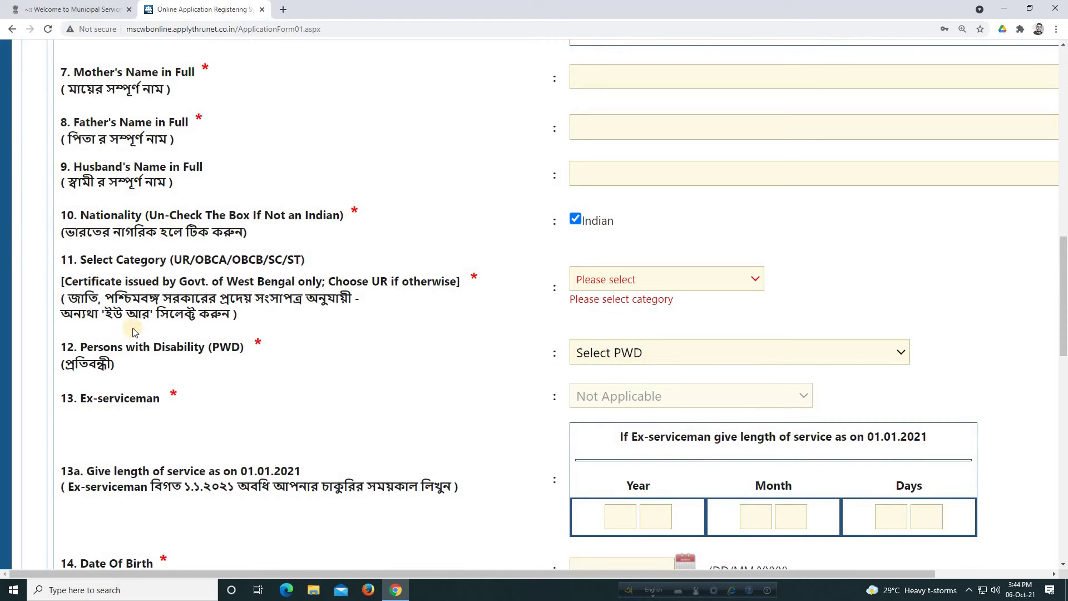
left_click(691, 280)
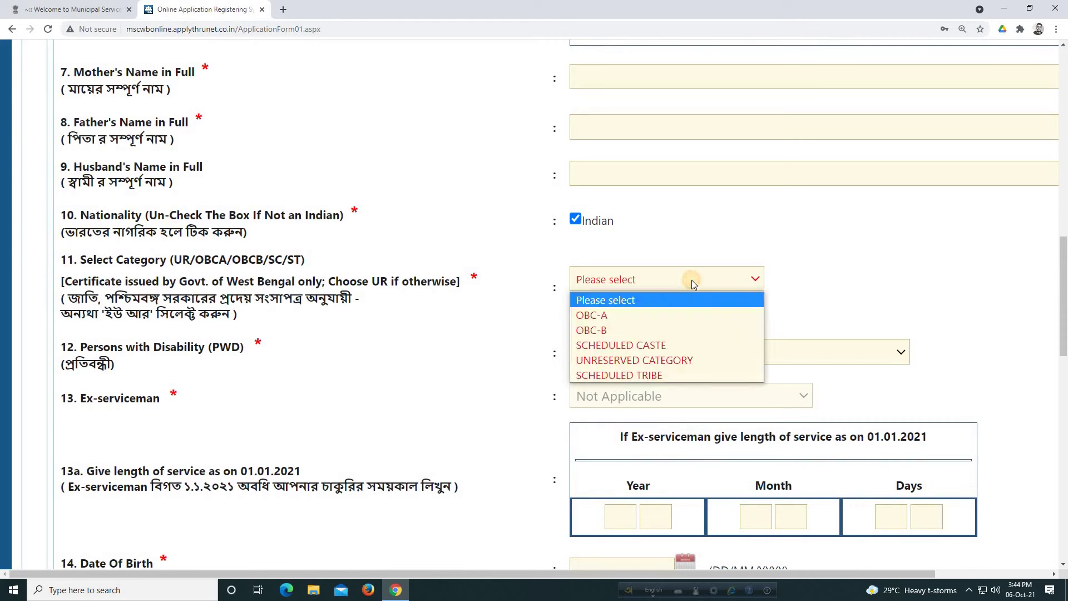
left_click(680, 363)
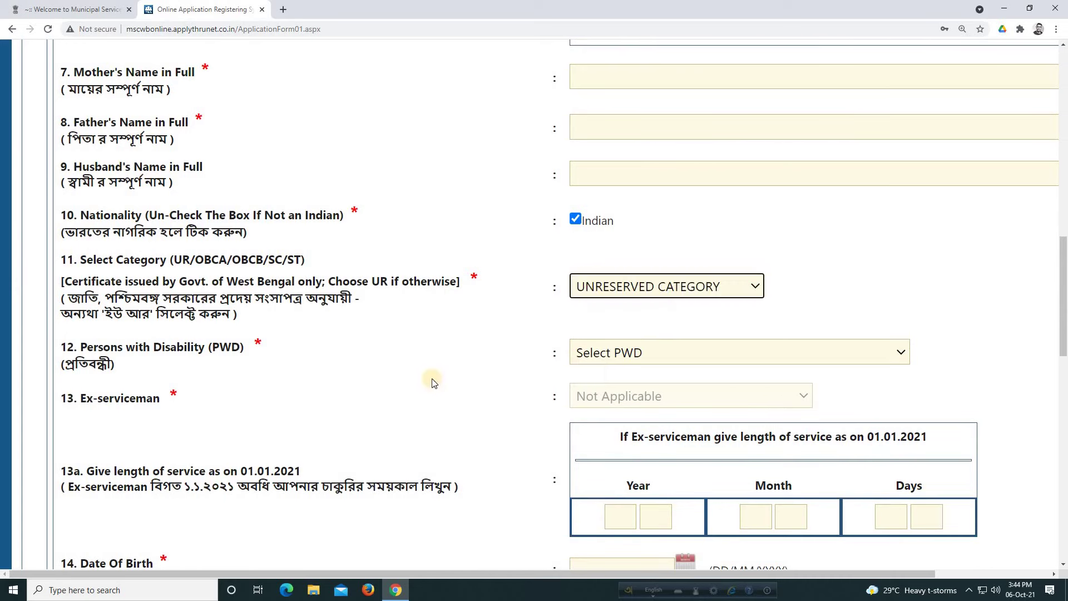
left_click(838, 351)
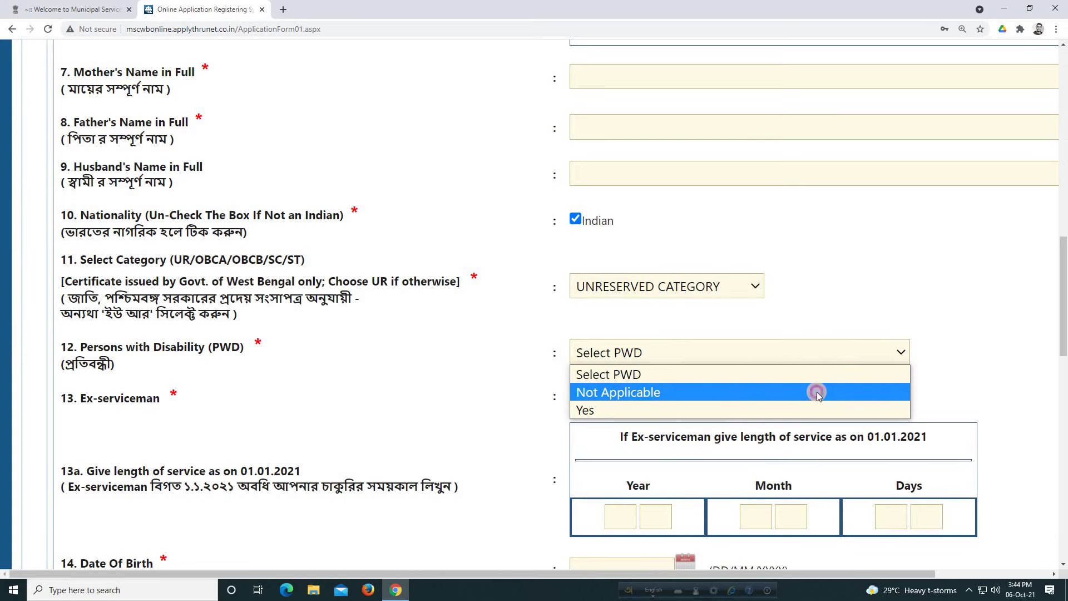
left_click(817, 393)
Examine the ex-serviceman service length and Date Of Birth fields, opening the birth date calendar and closing it without picking a date.
scroll(813, 367, "down", 2)
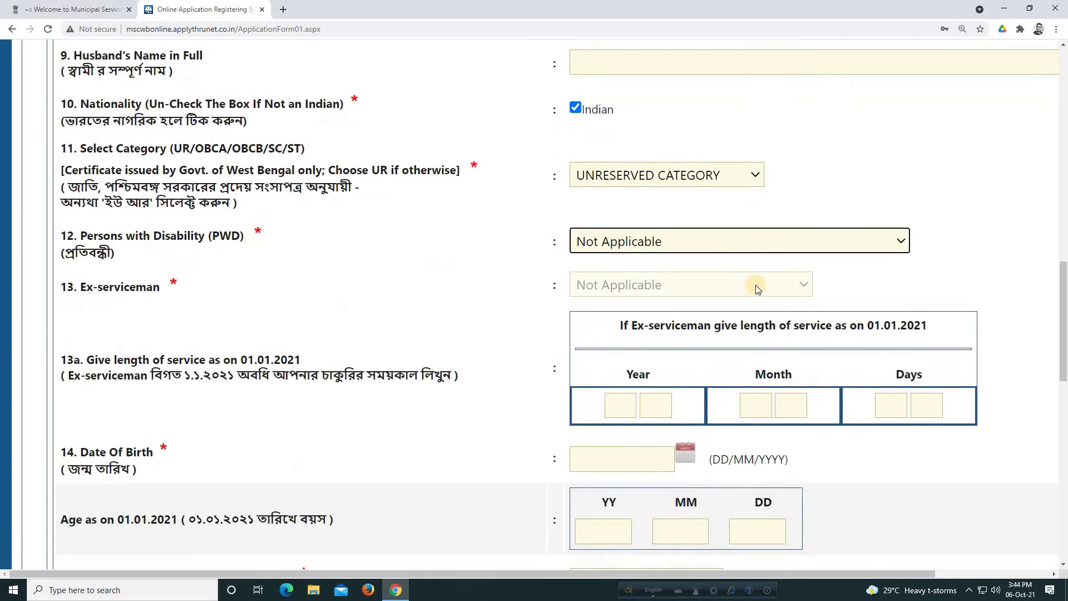
scroll(632, 376, "down", 2)
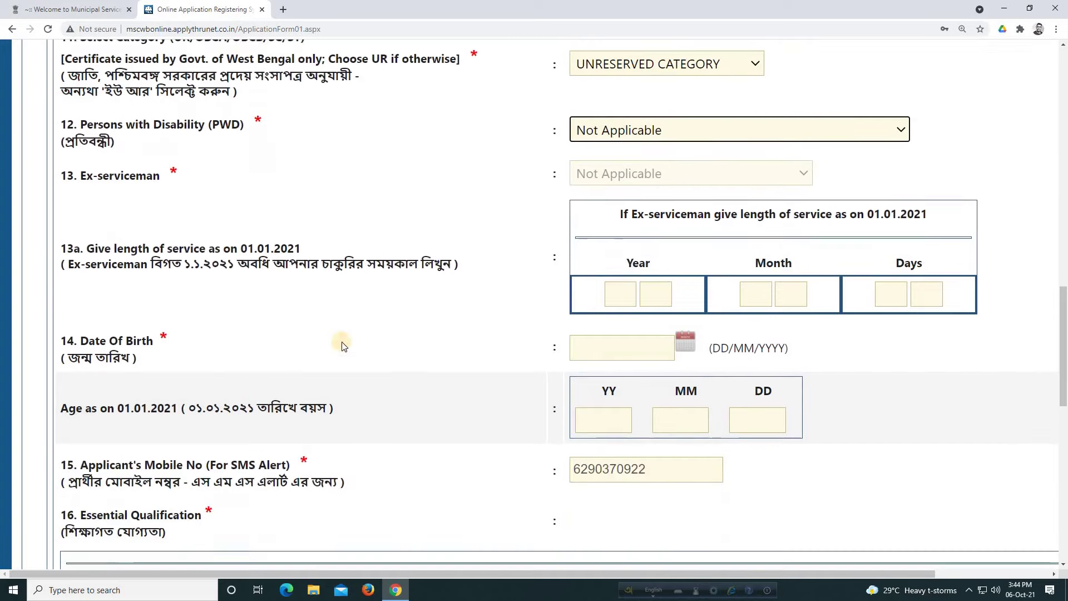
left_click(621, 289)
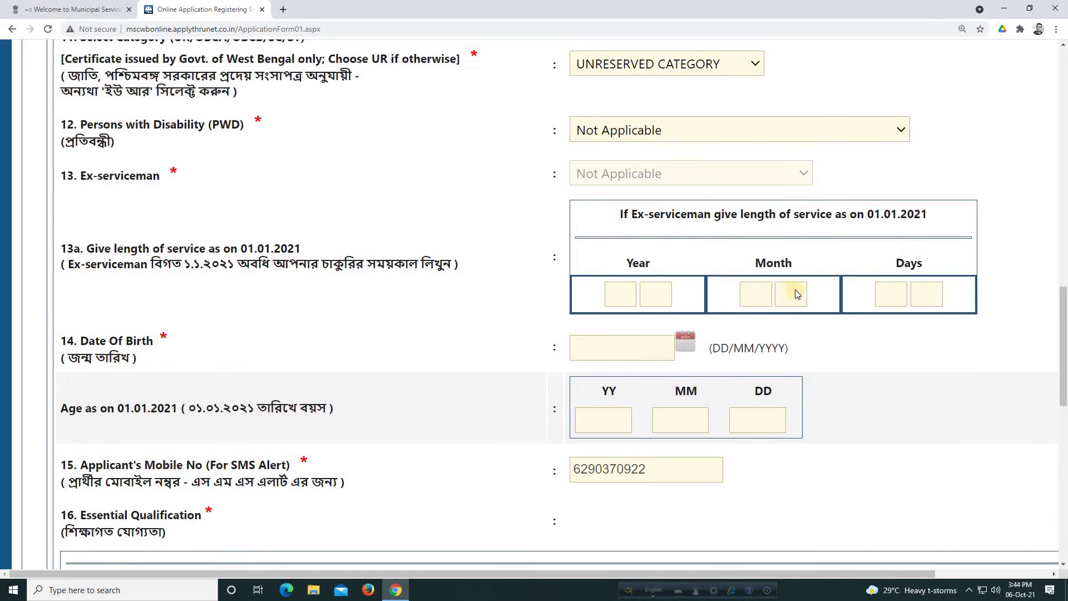
scroll(335, 264, "down", 2)
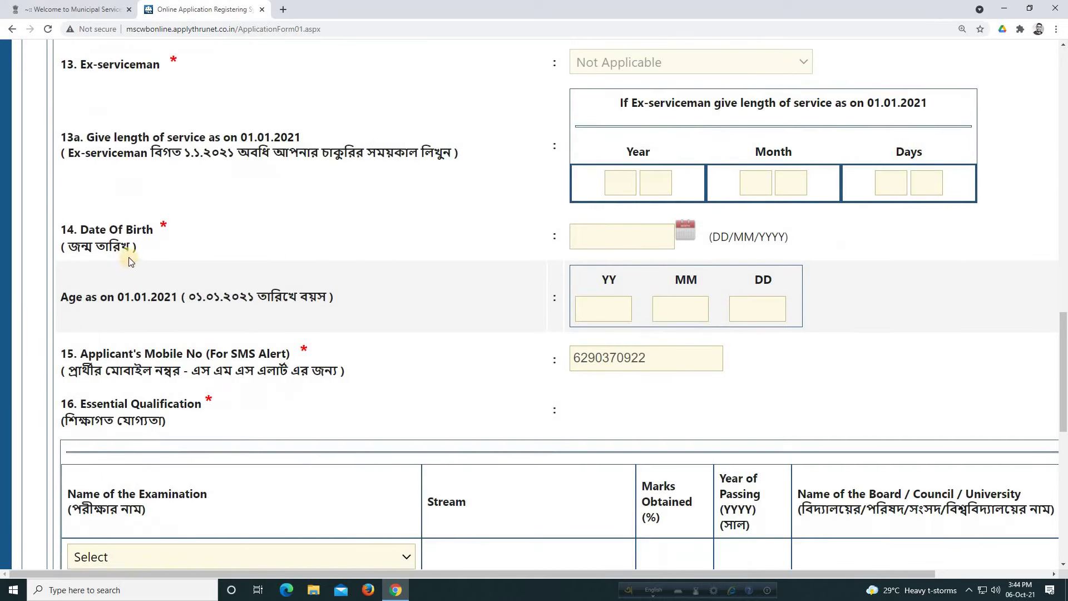
left_click(684, 229)
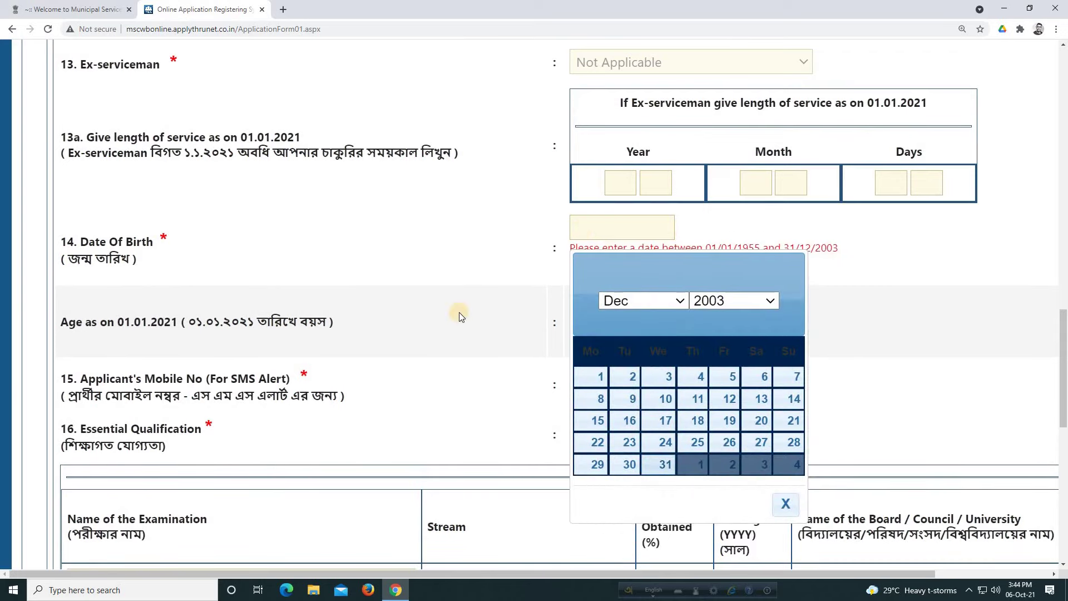
scroll(459, 312, "down", 2)
left_click(925, 262)
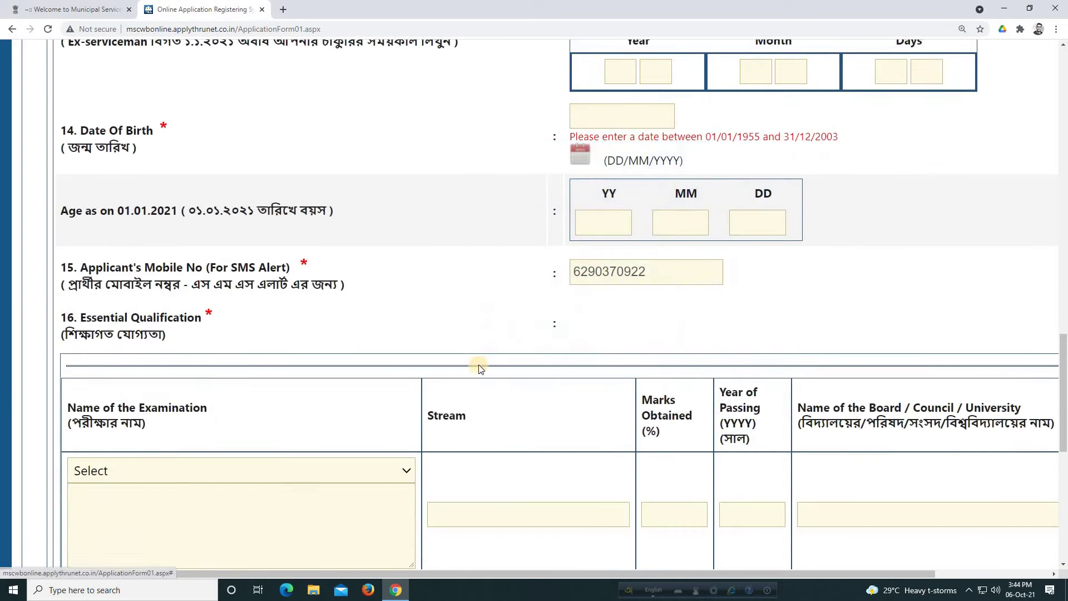
Set the essential qualification examination to Madhyamik or its equivalent passed.
scroll(673, 247, "down", 1)
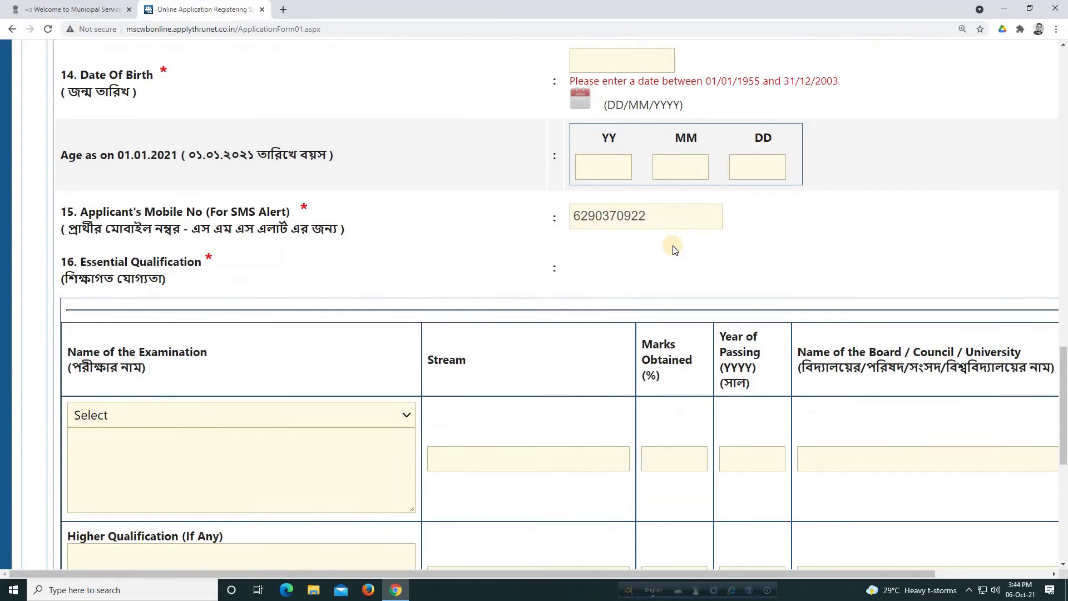
scroll(673, 248, "down", 4)
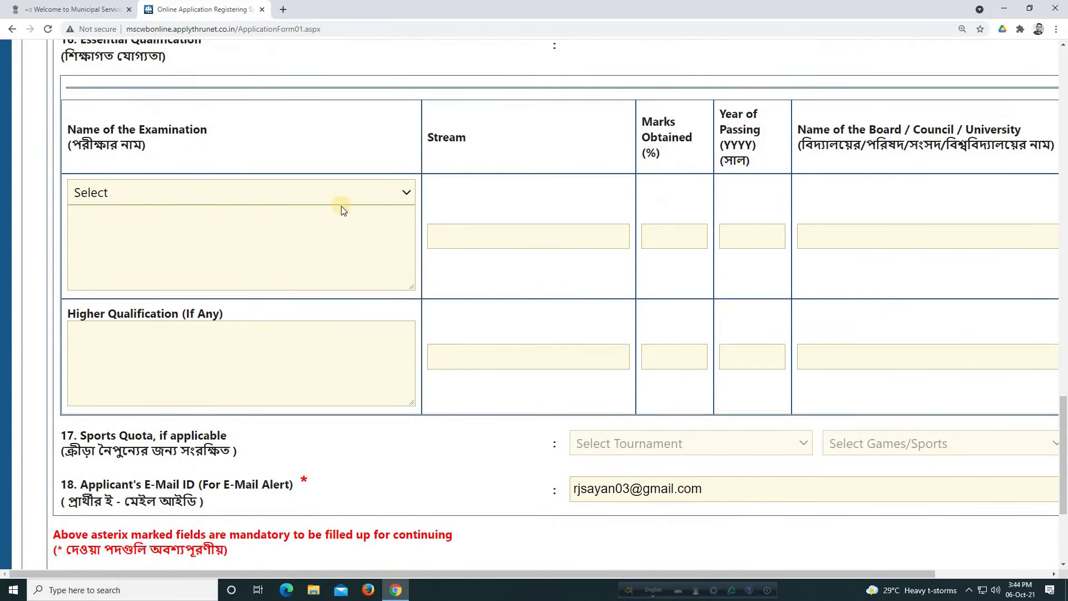
left_click(396, 196)
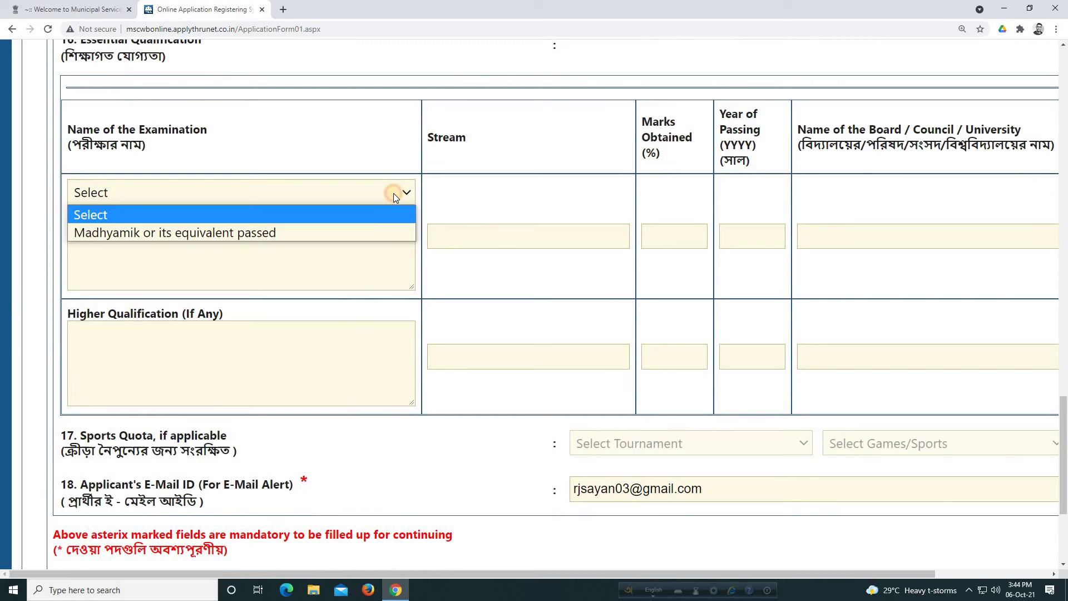
left_click(372, 231)
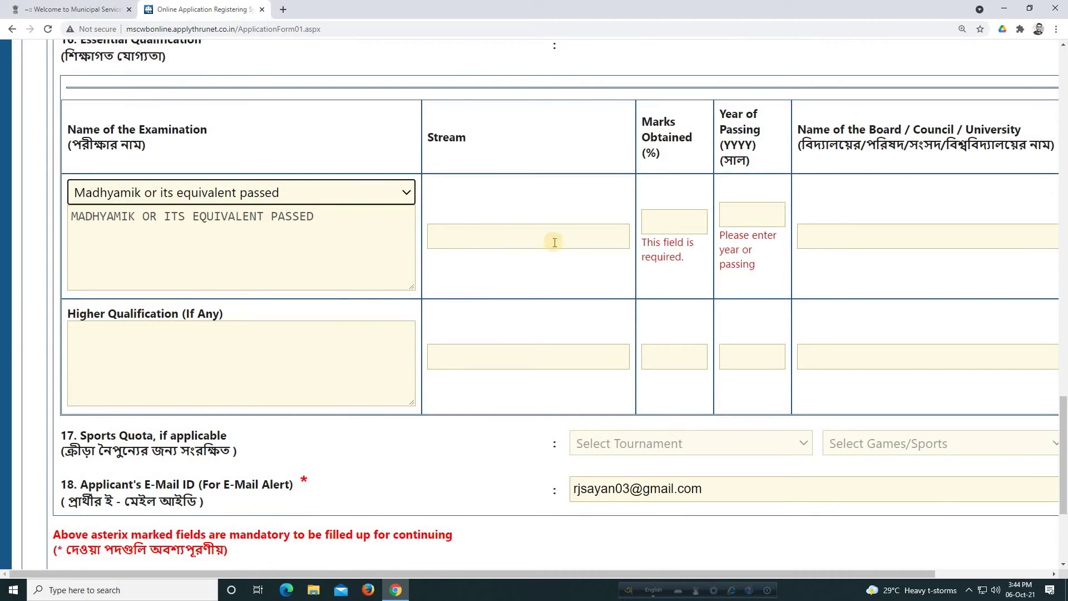
left_click(398, 249)
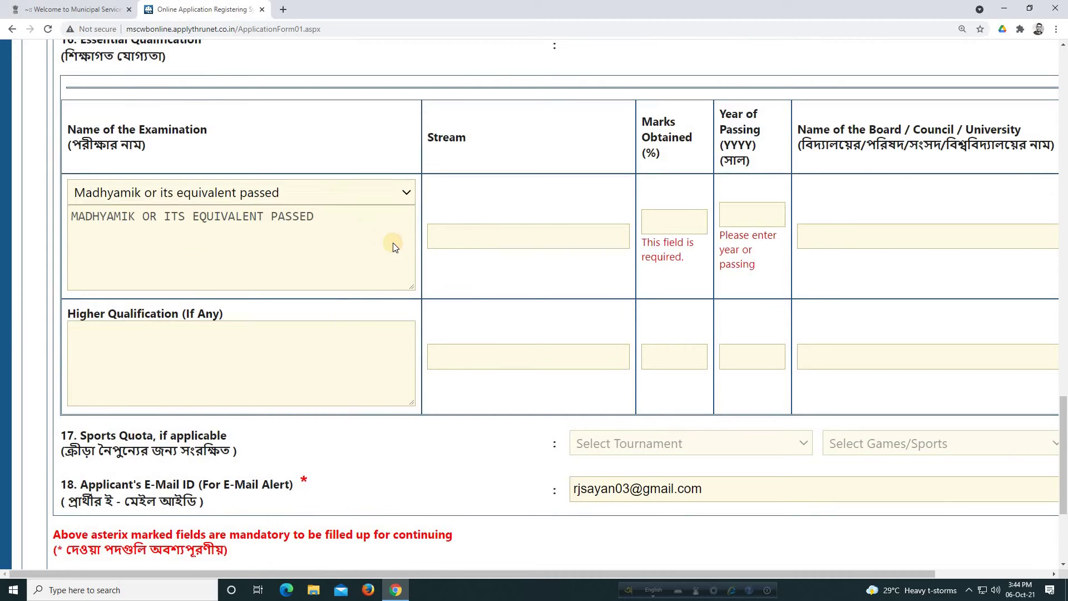
Examine the Stream, Marks Obtained, Year of Passing and Board fields, the higher qualification row and the sports quota and e-mail fields.
left_click(564, 237)
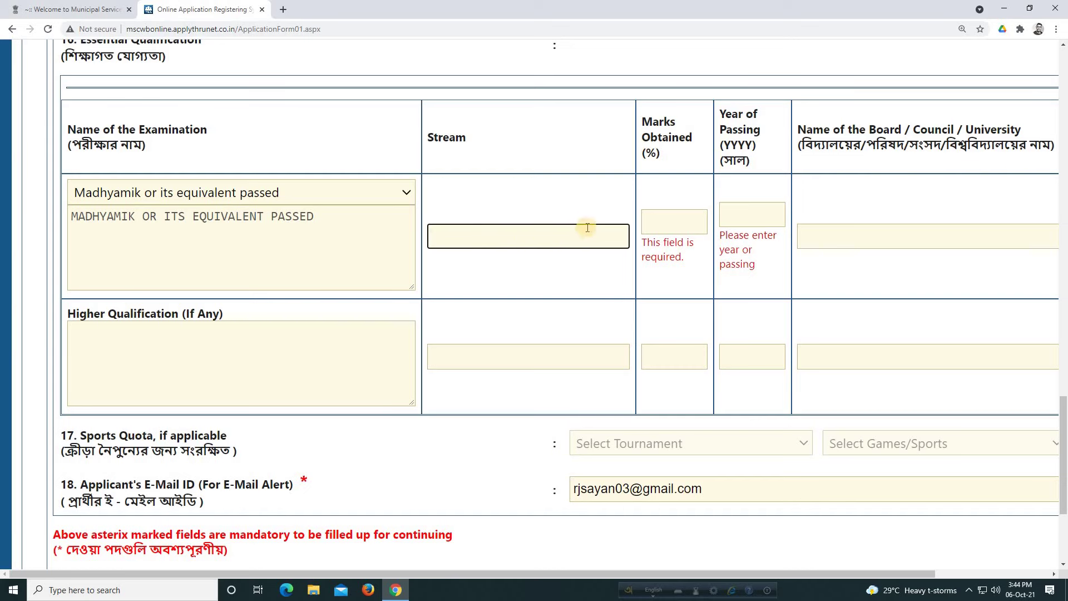
left_click(673, 222)
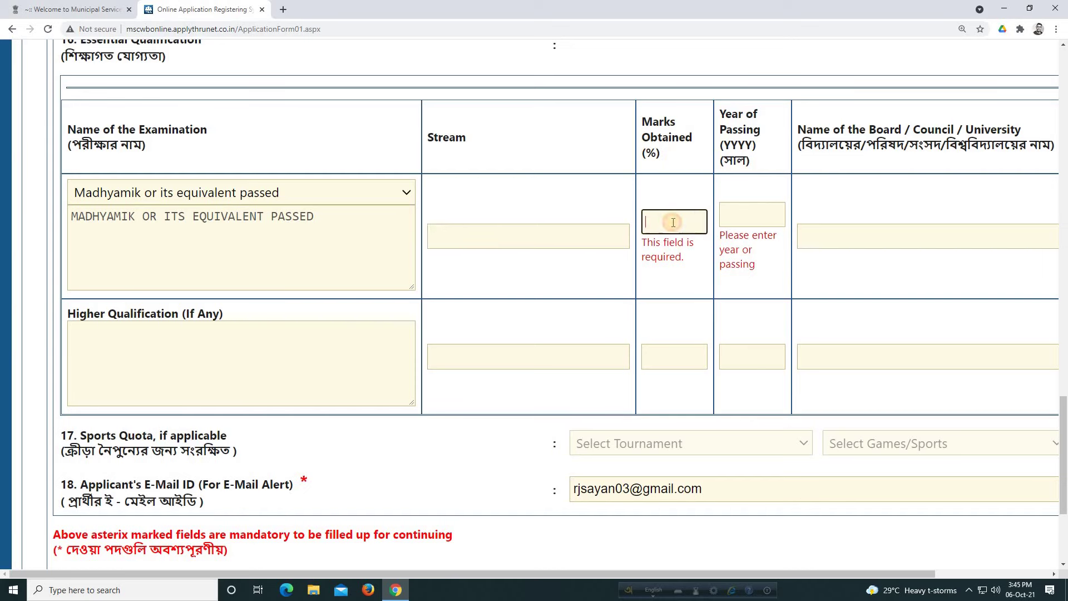
left_click(761, 215)
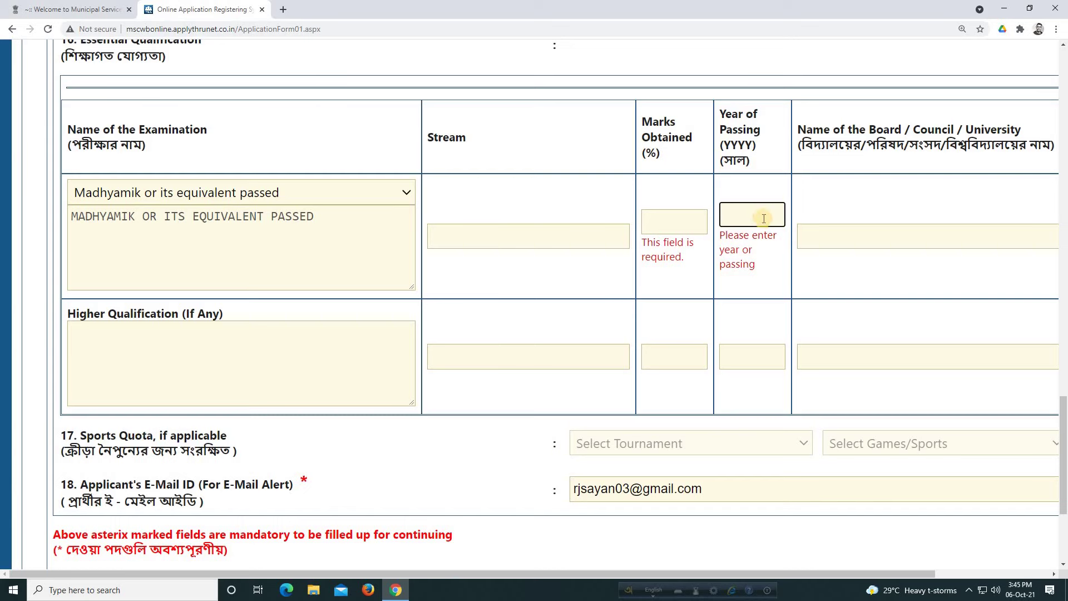
left_click(898, 237)
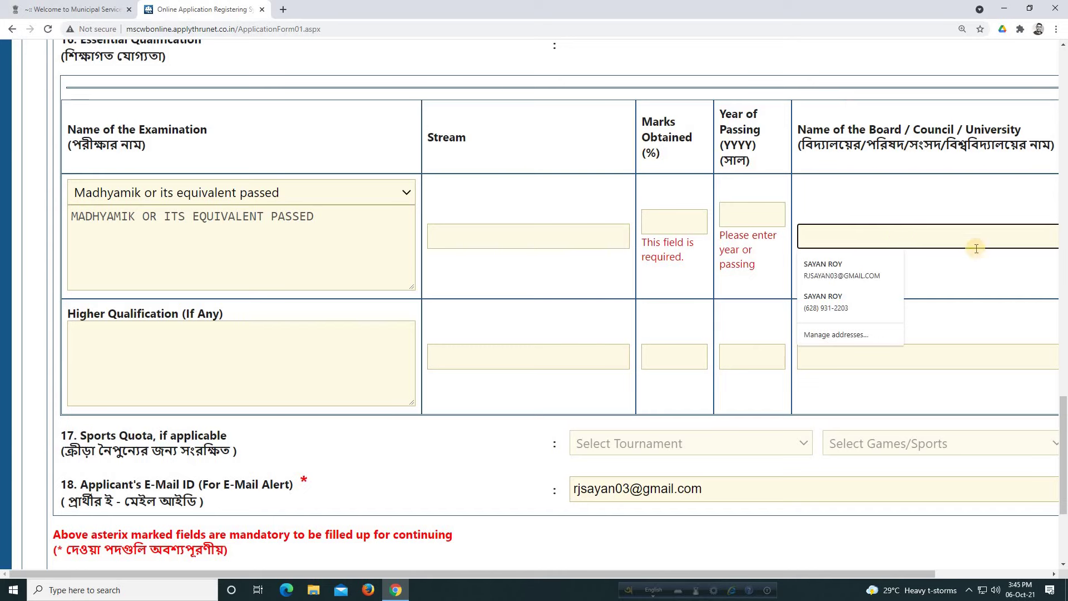
left_click(954, 269)
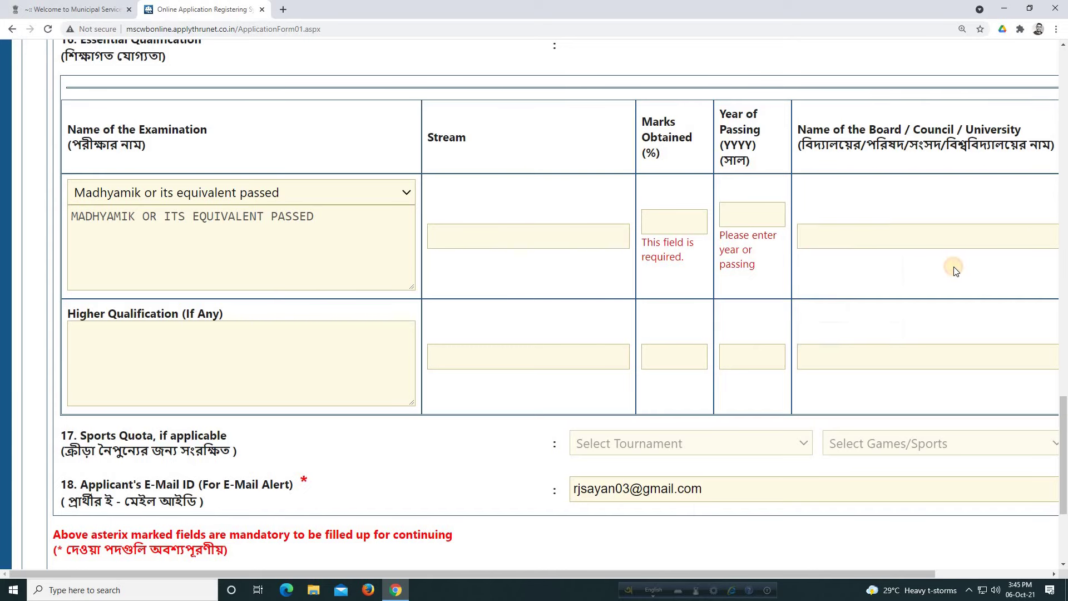
scroll(505, 339, "down", 1)
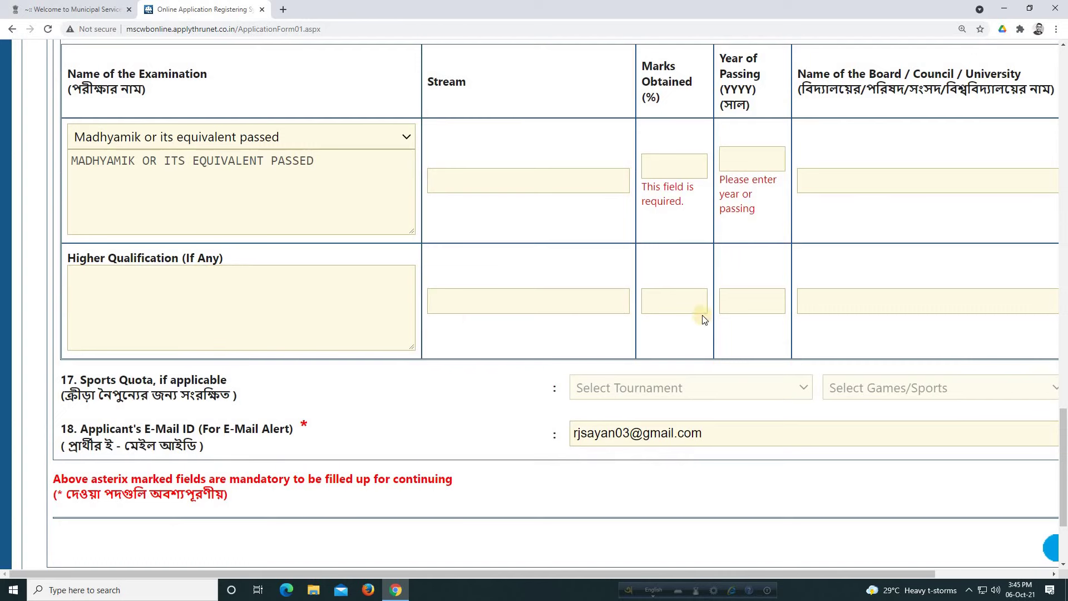
scroll(259, 303, "down", 2)
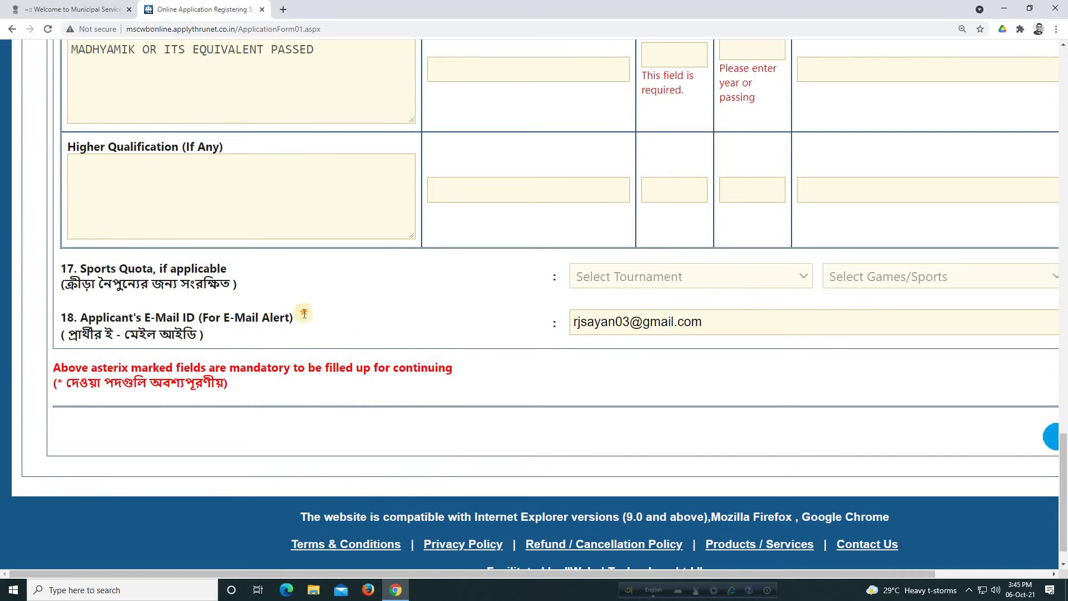
scroll(565, 333, "down", 1)
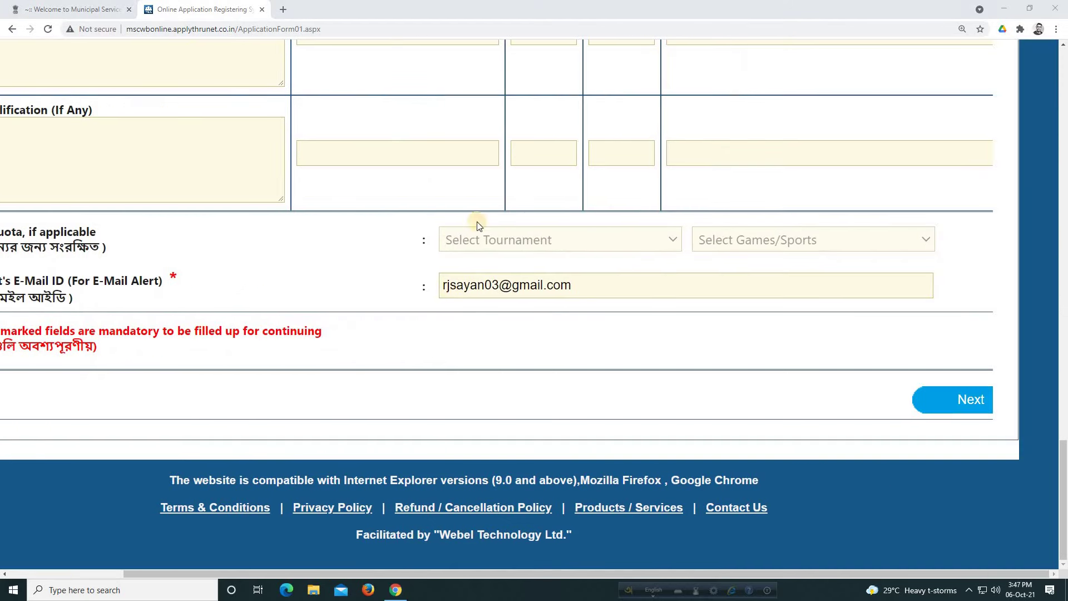
Submit the personal and qualification details and confirm continuing to the Communication and Other Details section.
left_click(479, 238)
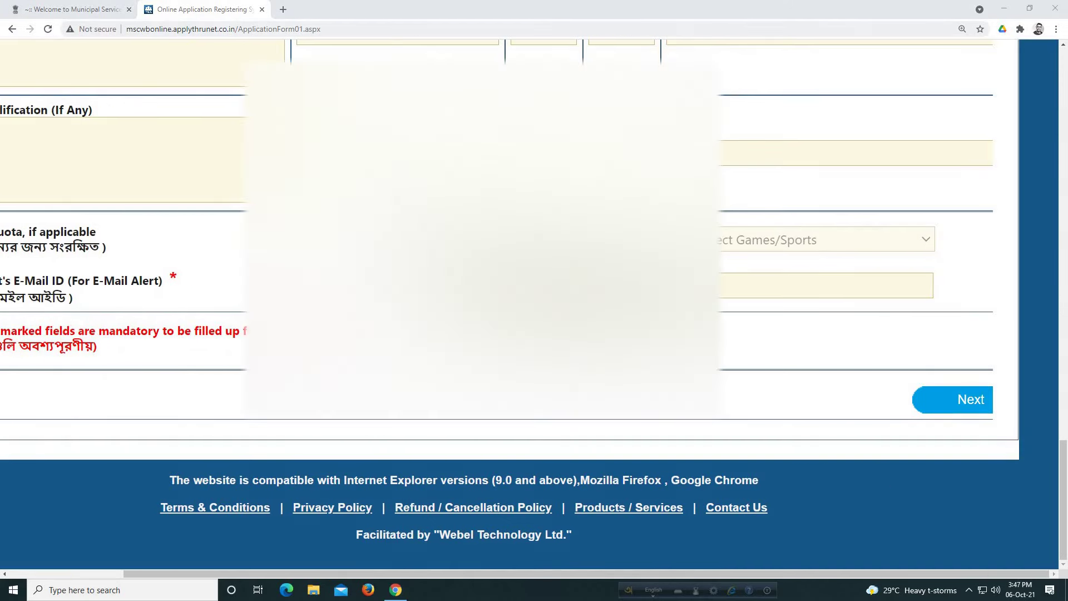
left_click(960, 406)
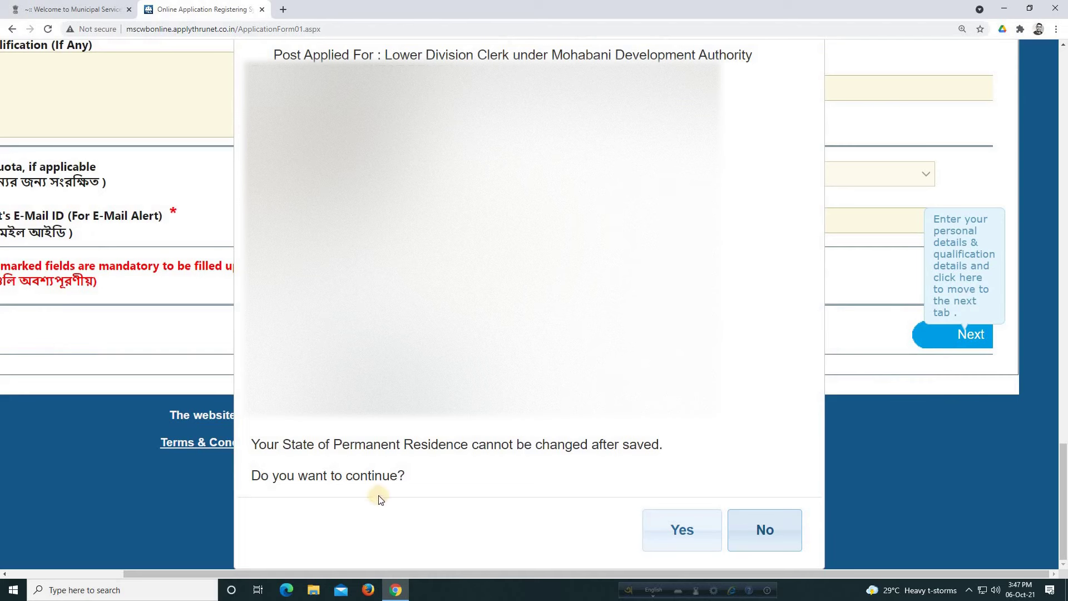
left_click(693, 526)
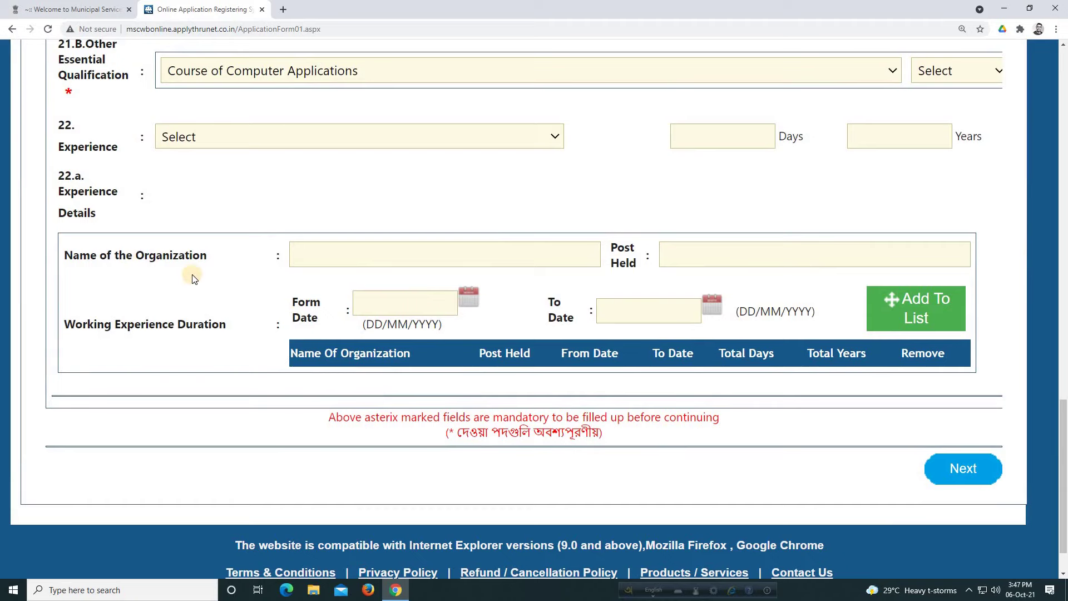
Set the district of the complete permanent address to Maldah.
scroll(303, 288, "up", 2)
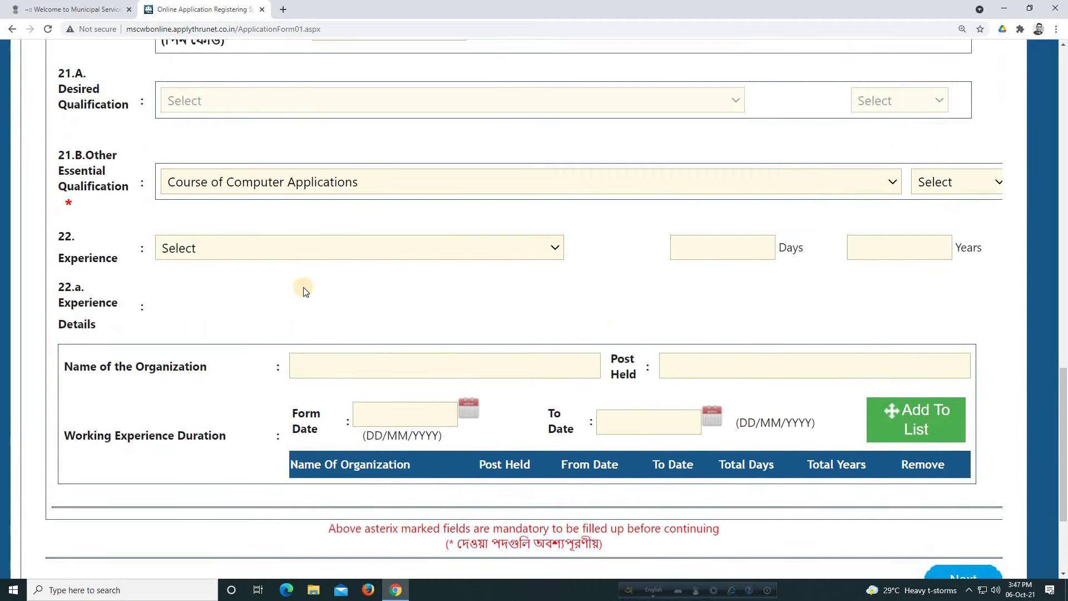
scroll(309, 312, "up", 1)
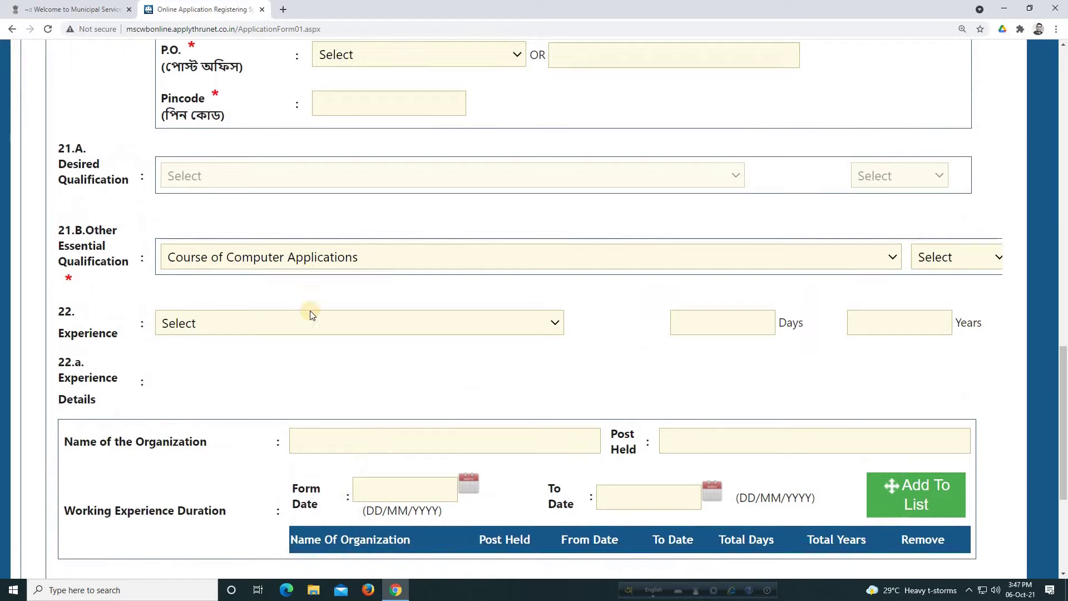
scroll(309, 315, "down", 1)
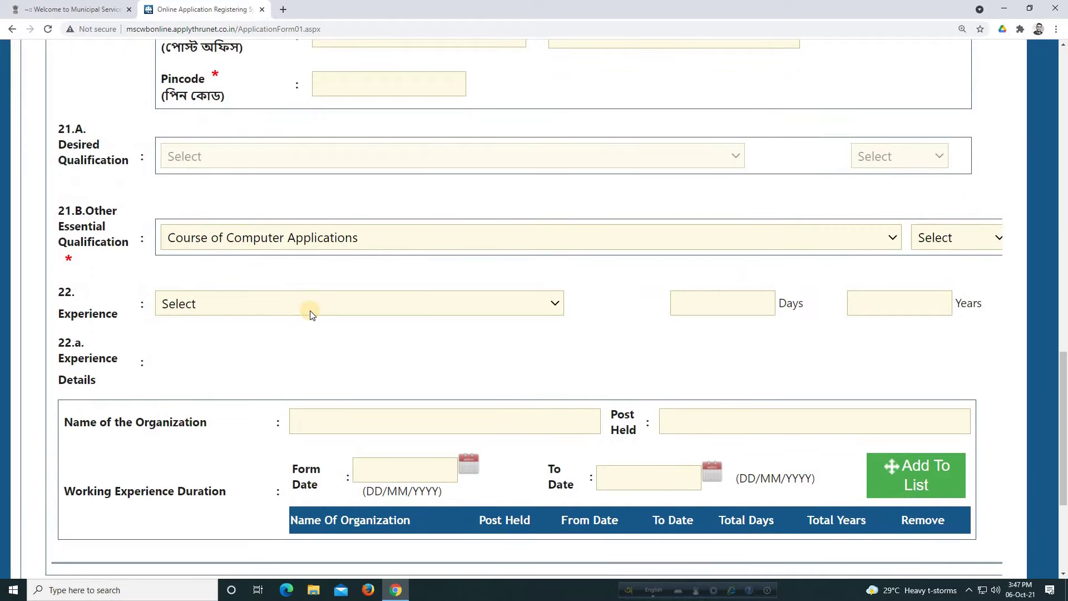
scroll(310, 315, "up", 7)
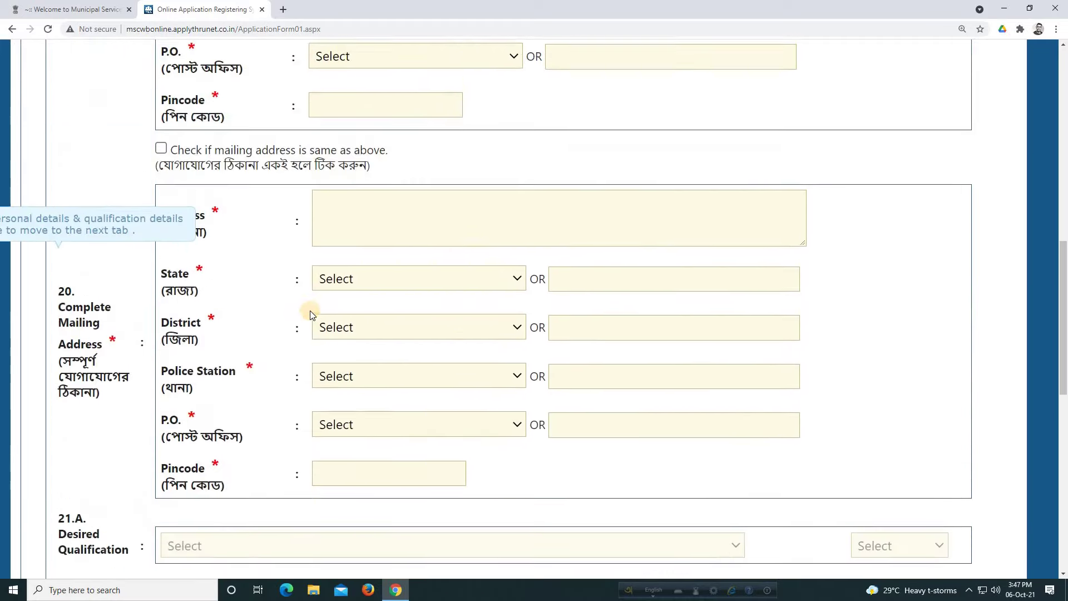
scroll(310, 314, "up", 8)
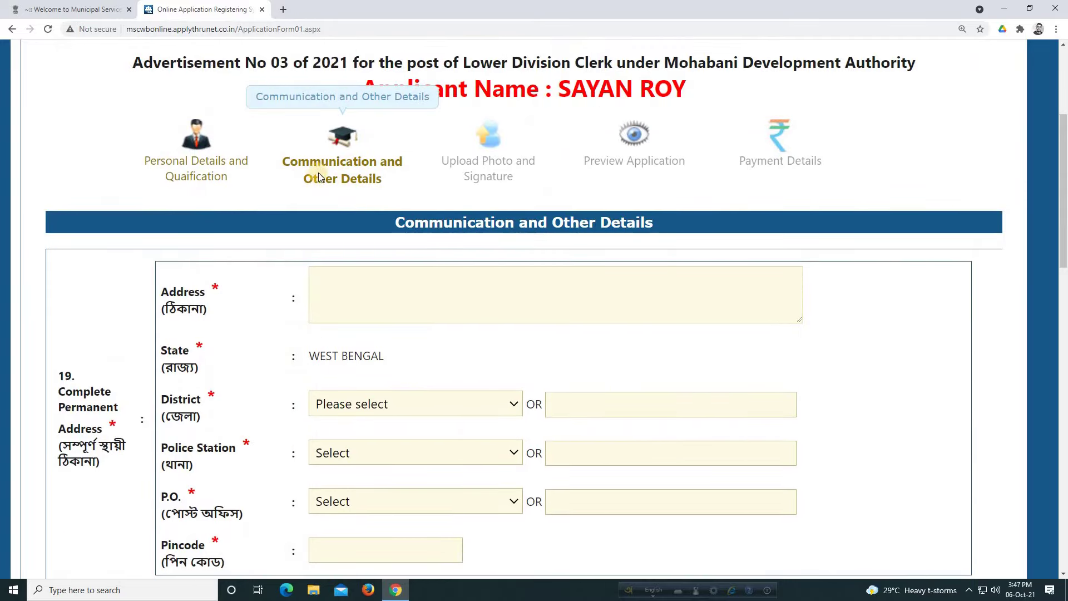
scroll(319, 177, "down", 2)
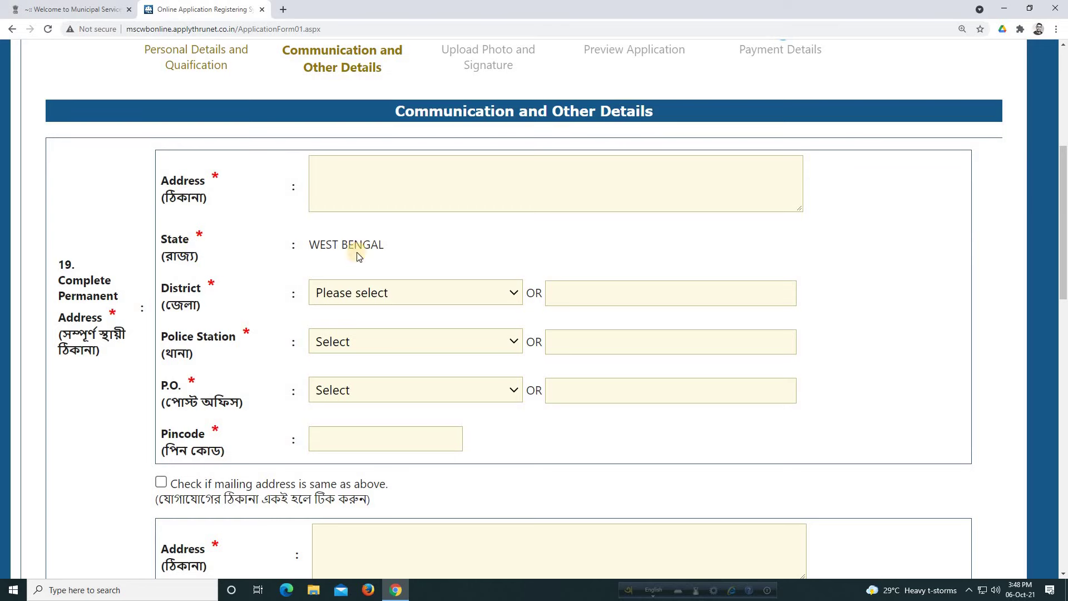
left_click(461, 293)
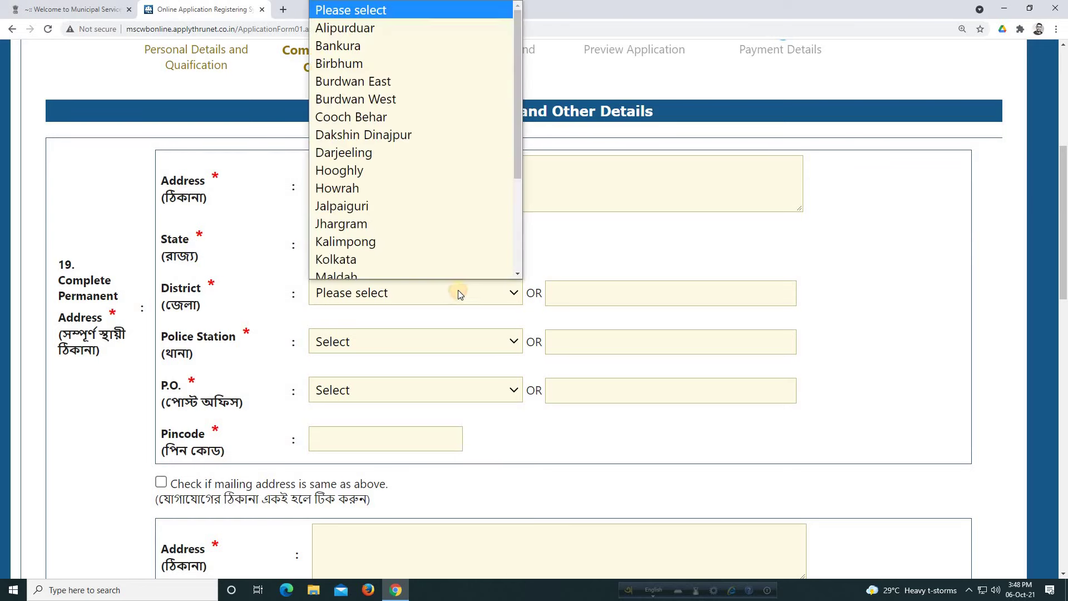
scroll(439, 217, "down", 3)
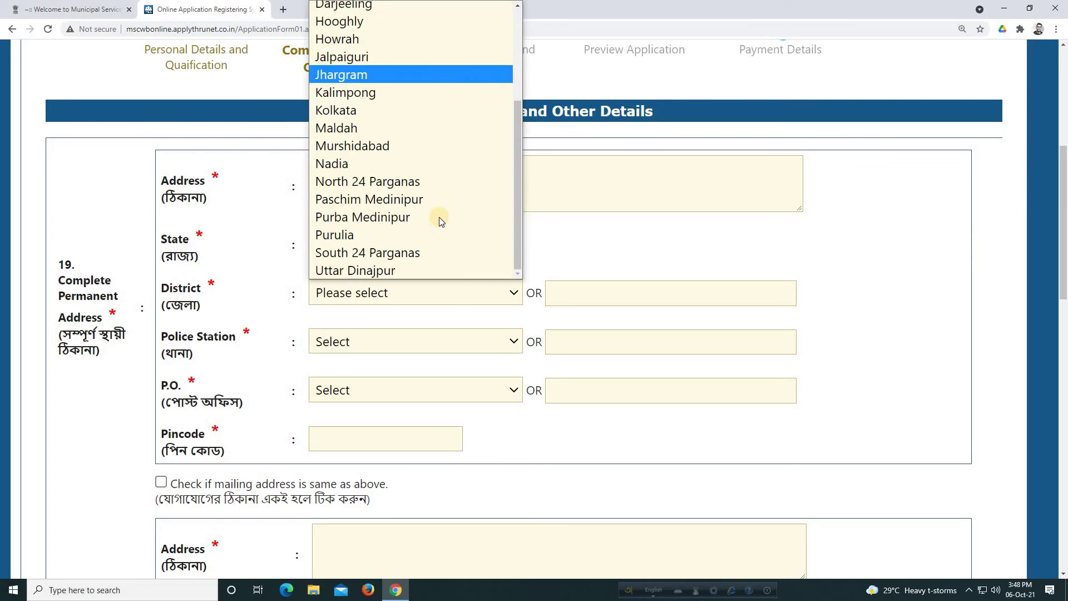
left_click(422, 132)
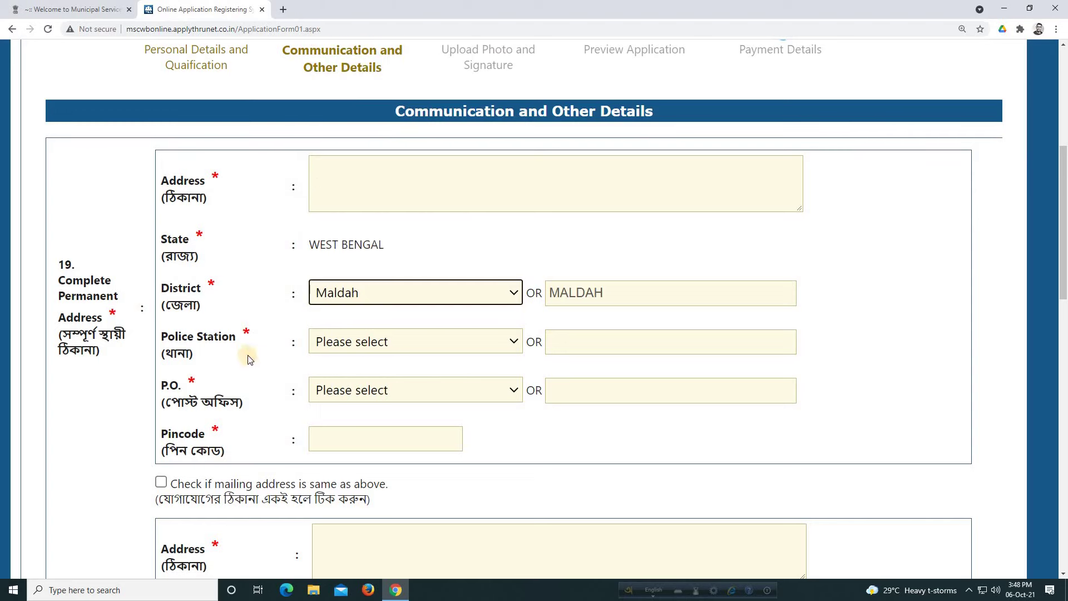
Mark the mailing address as the same as the permanent address, and clear that option again.
scroll(402, 342, "down", 2)
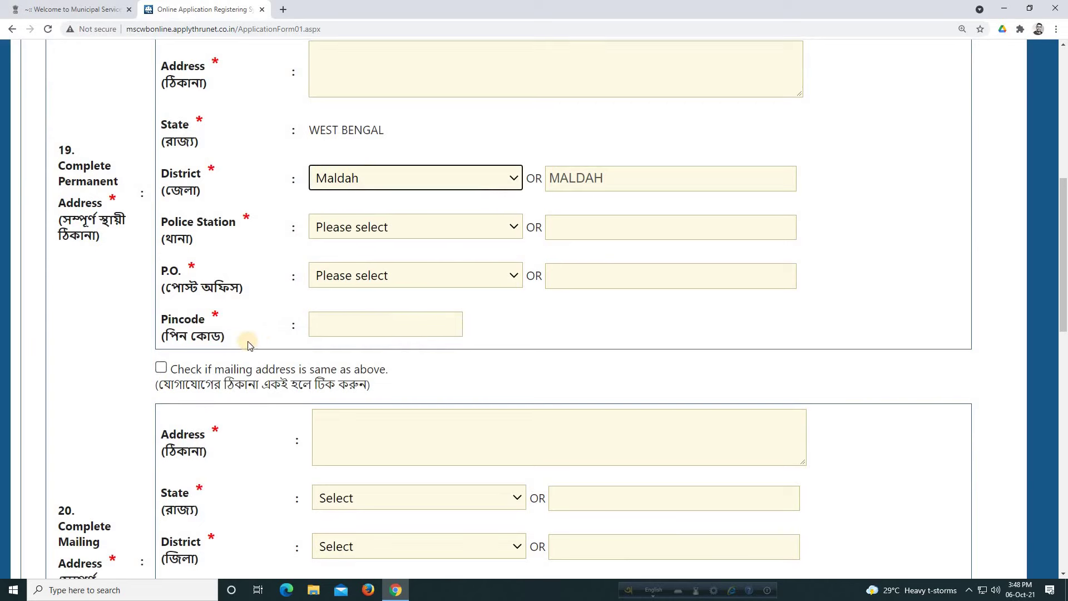
scroll(234, 334, "down", 1)
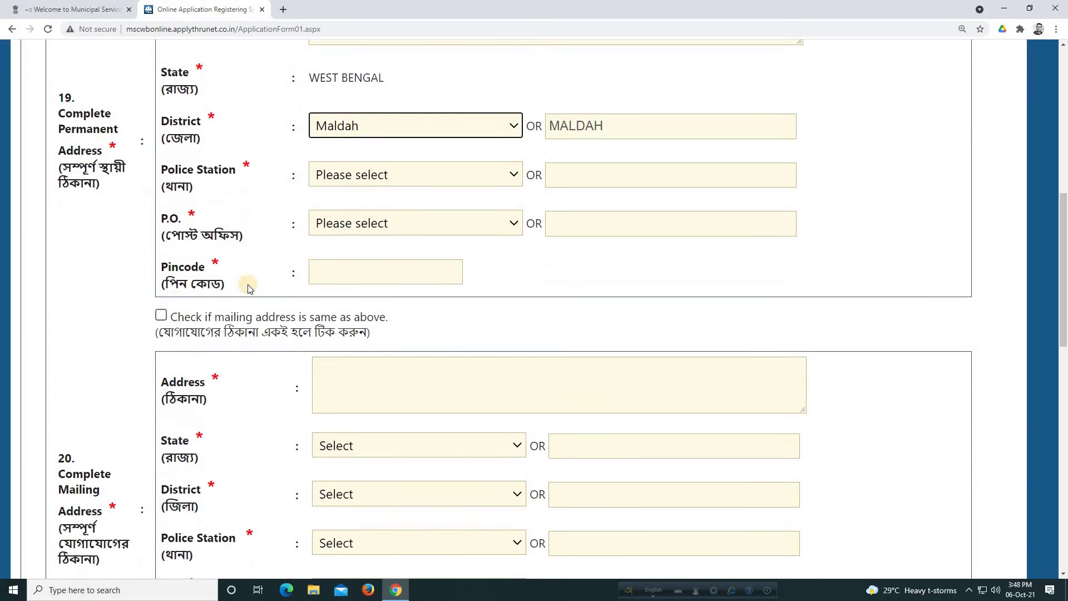
left_click(161, 315)
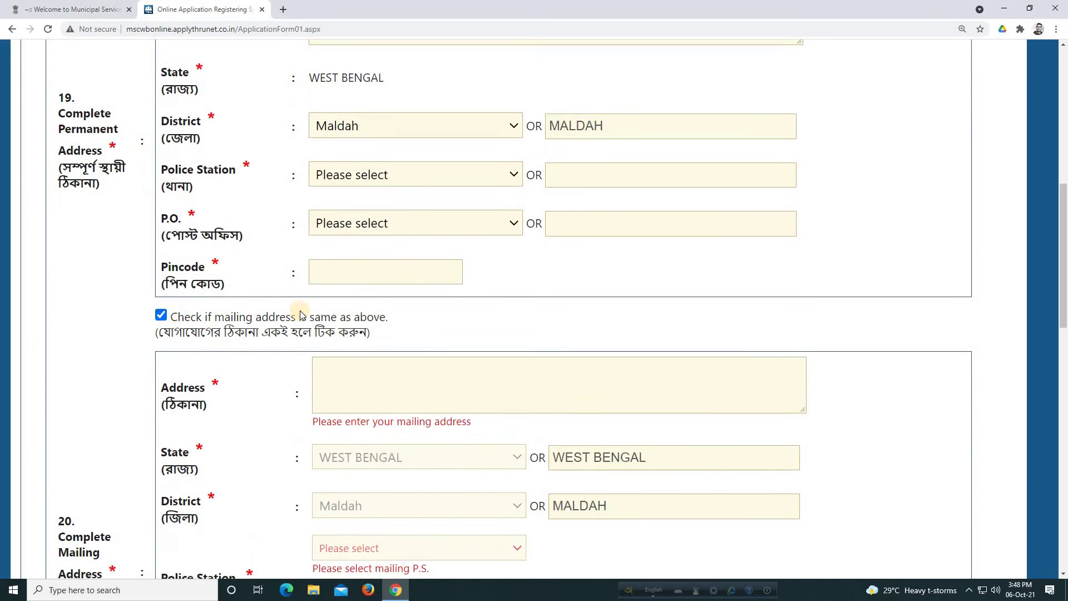
left_click(161, 316)
Answer Yes for the Course of Computer Applications qualification and view the Experience options without choosing one.
scroll(432, 346, "down", 3)
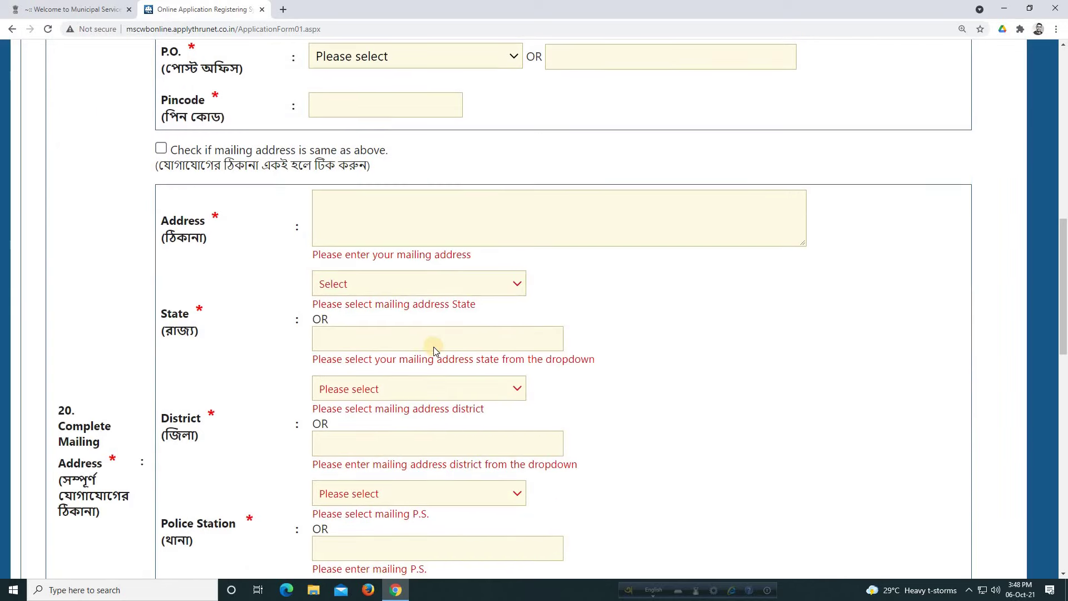
scroll(317, 360, "down", 10)
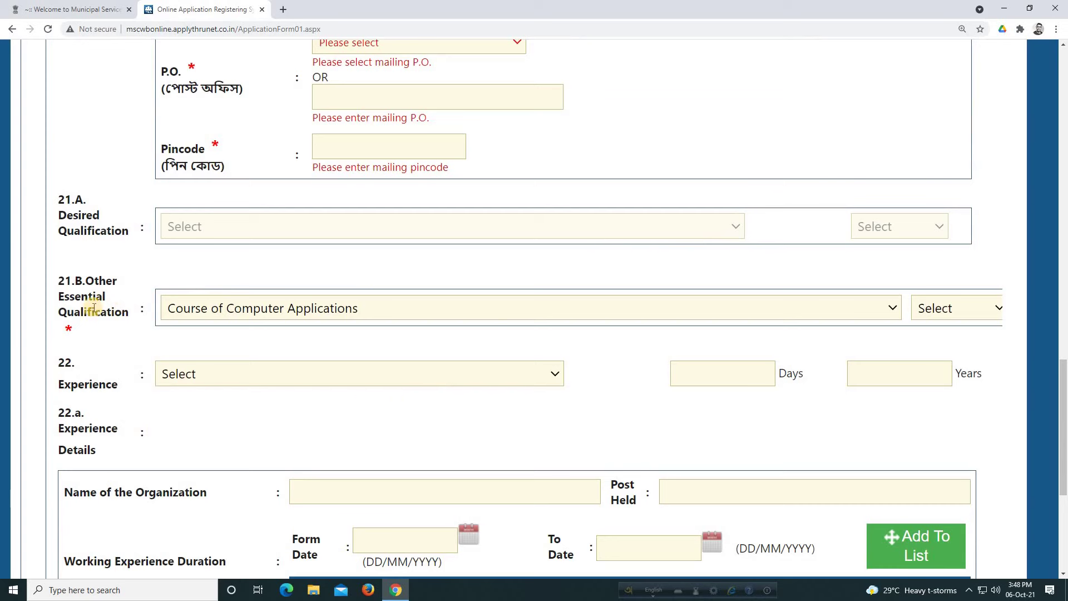
left_click(595, 312)
left_click(595, 311)
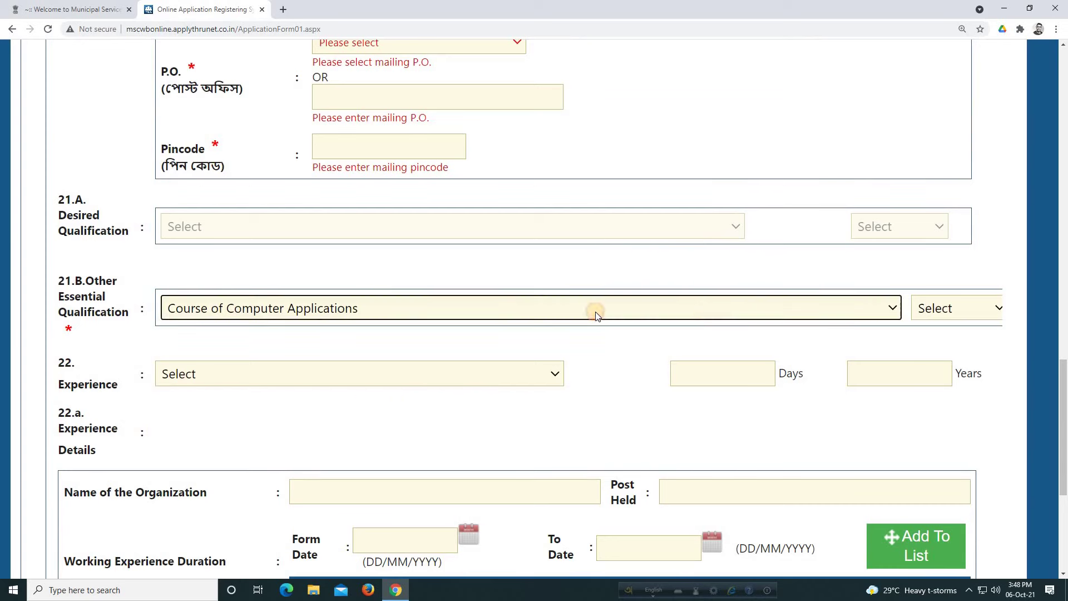
left_click(974, 308)
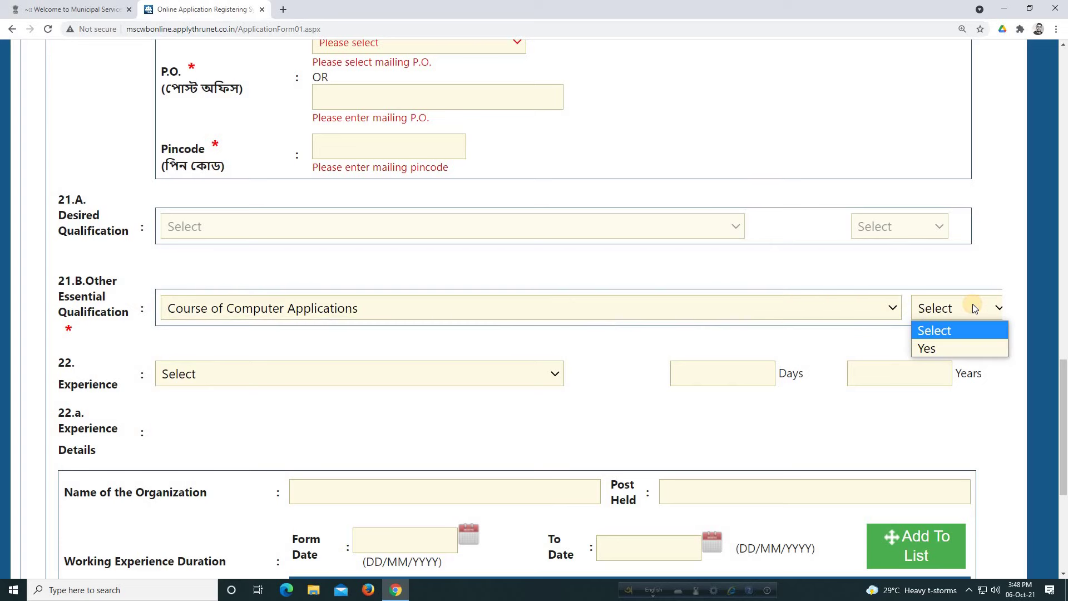
left_click(968, 347)
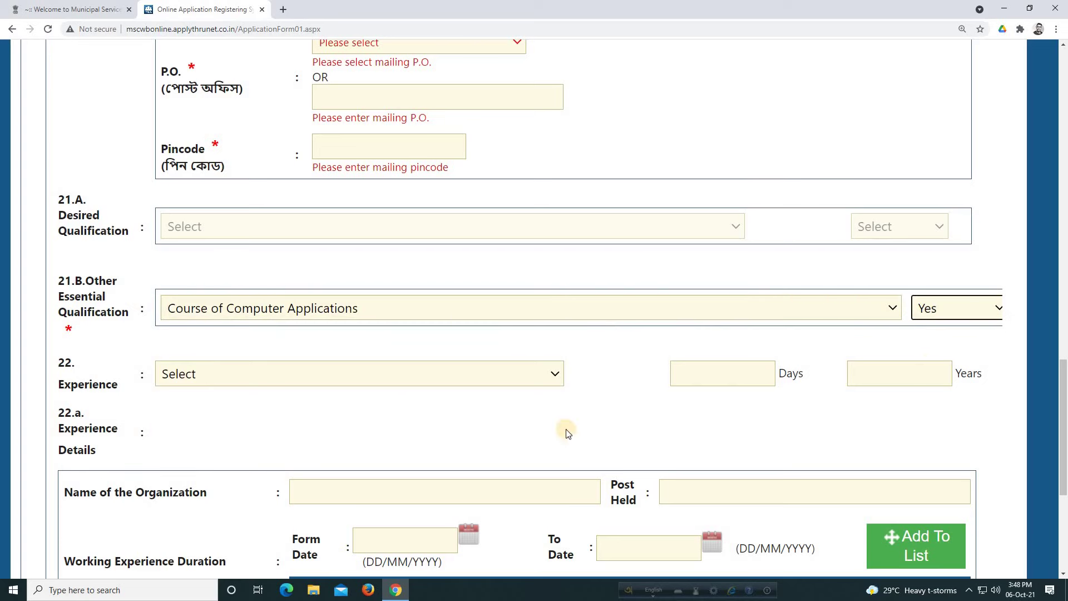
left_click(454, 367)
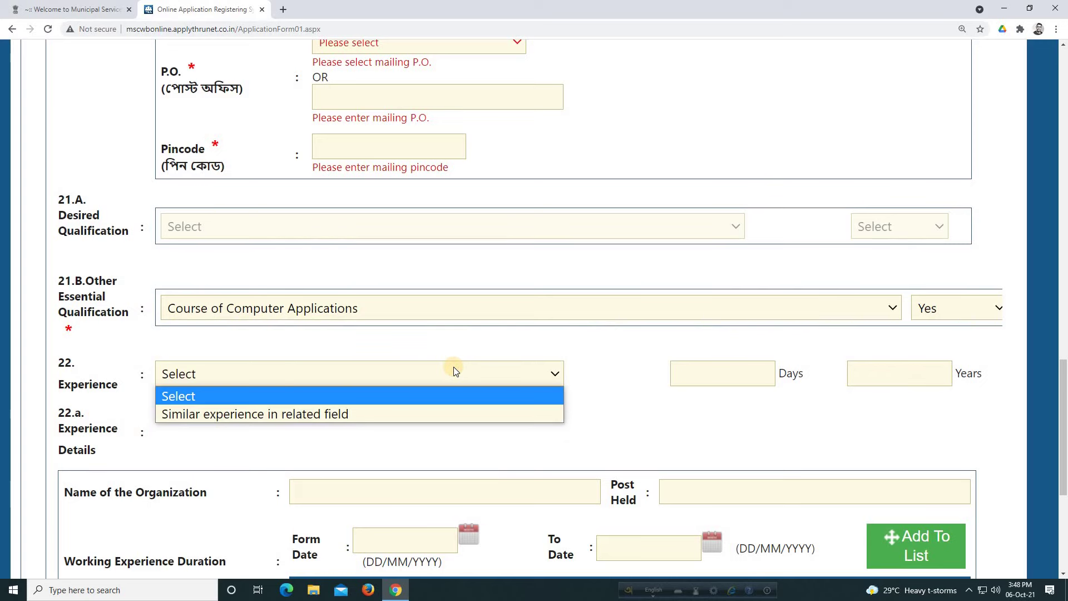
left_click(454, 368)
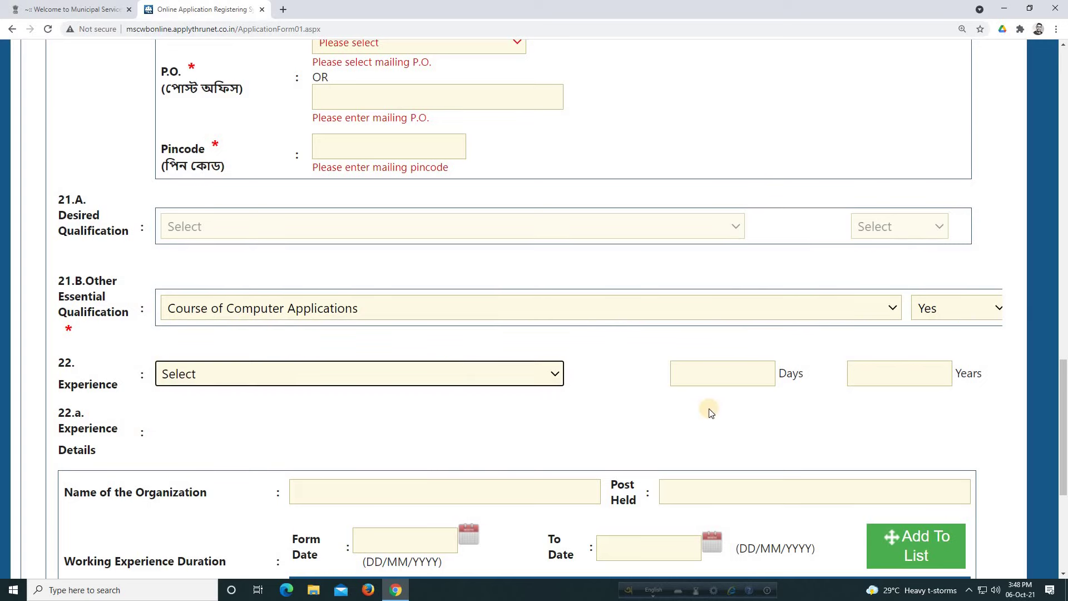
Leave the Experience section blank, submit the communication and other details, and confirm continuing to the photo and signature upload.
scroll(712, 412, "down", 3)
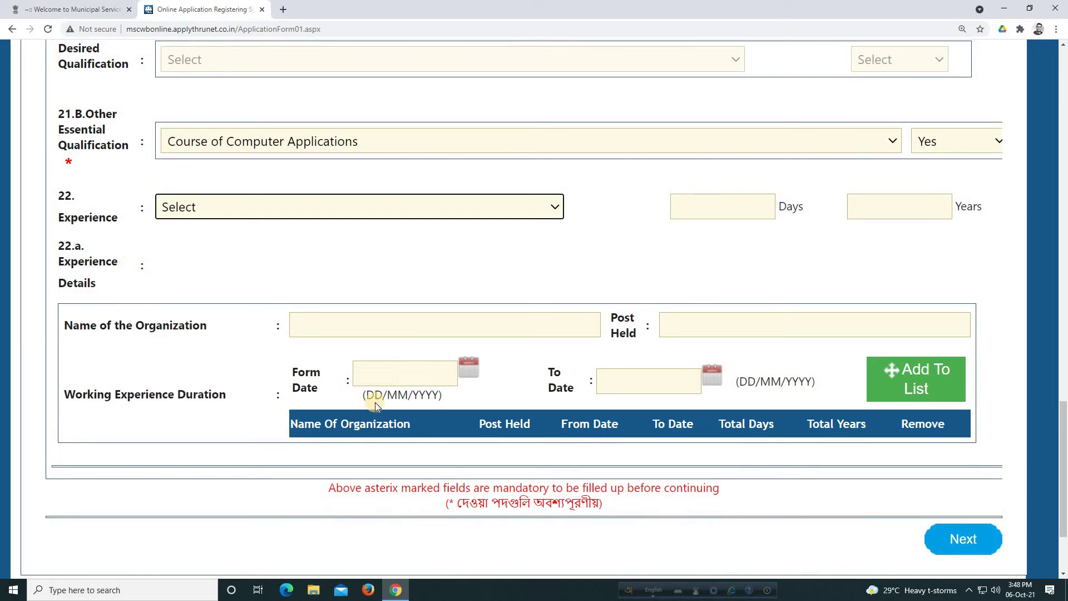
left_click(901, 369)
scroll(493, 299, "up", 2)
scroll(489, 300, "up", 1)
scroll(467, 295, "down", 6)
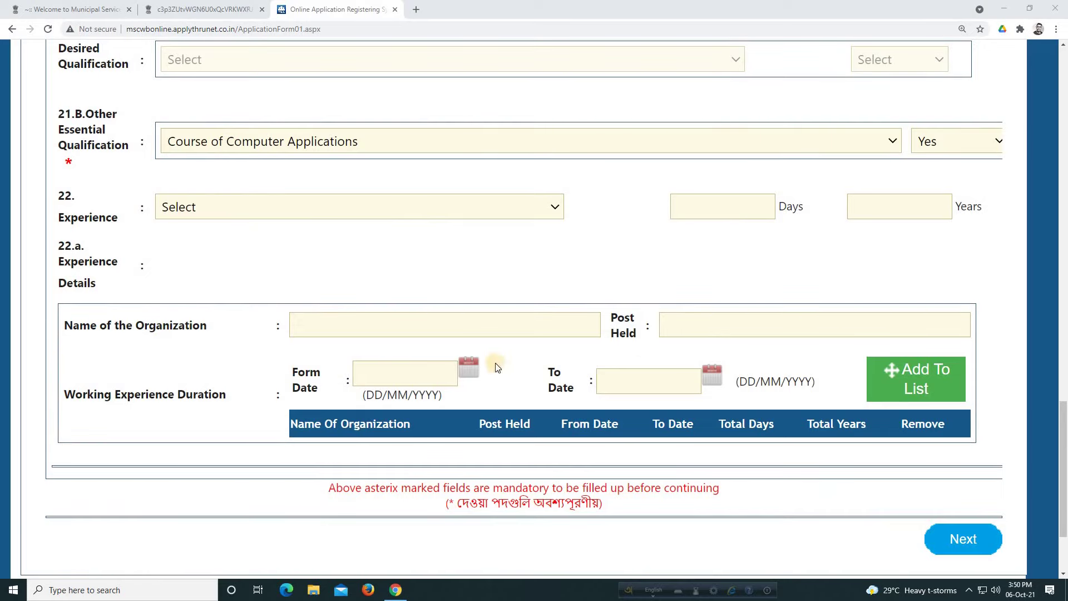
left_click(639, 367)
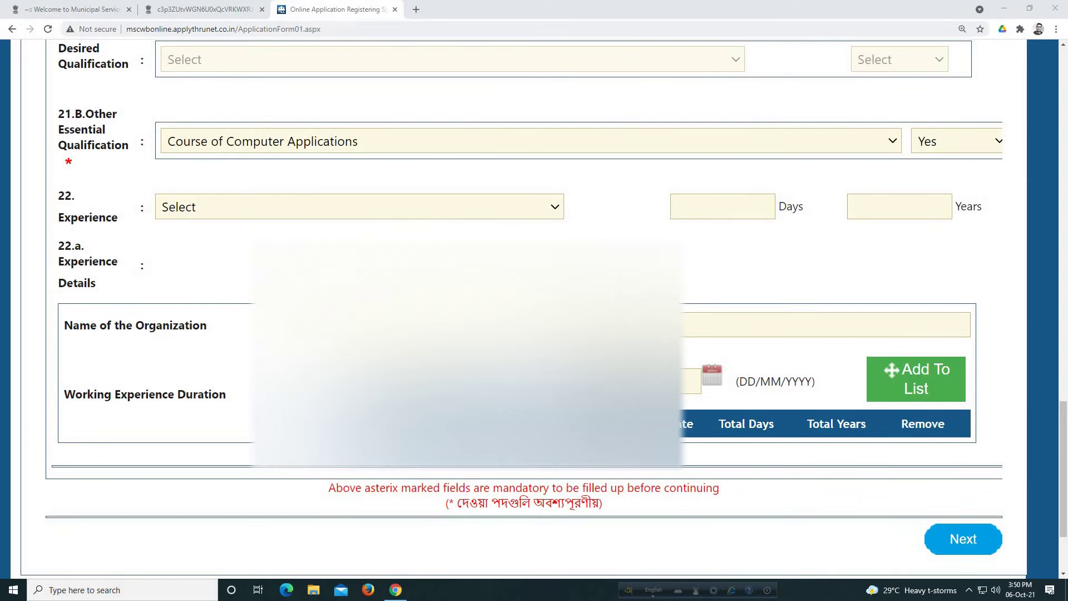
scroll(534, 300, "down", 1)
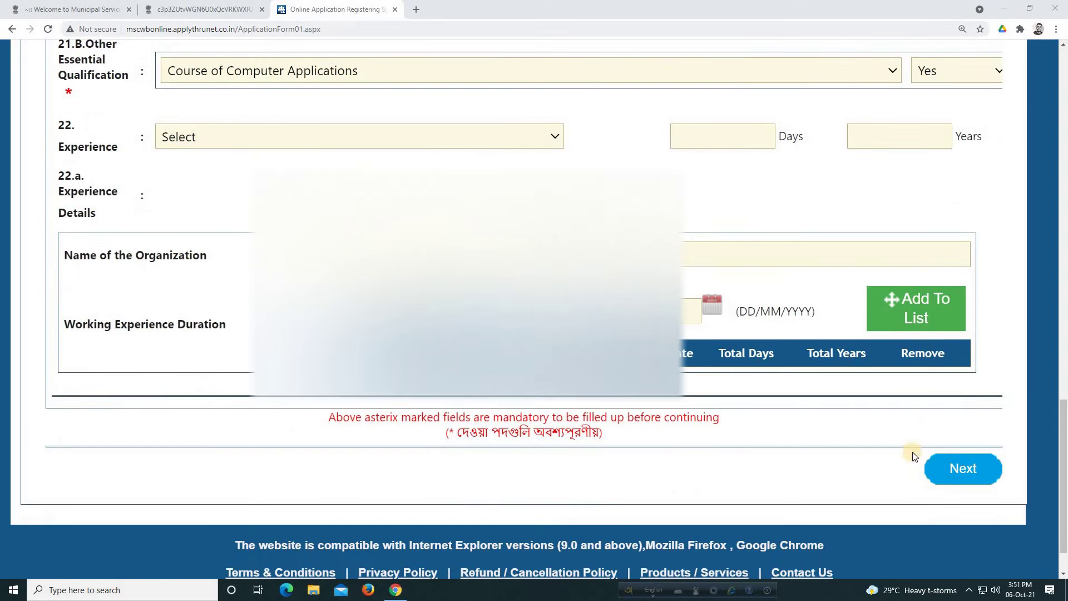
left_click(974, 470)
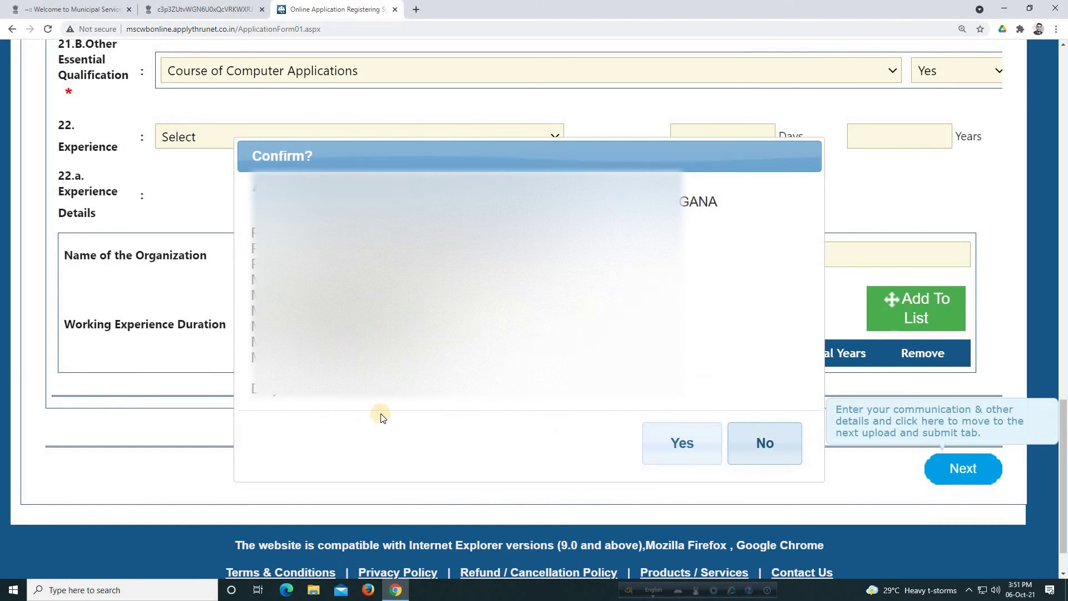
left_click(685, 438)
Examine the size and dimension requirements for the photo, signature, qualification certificate and experience certificate uploads.
scroll(566, 378, "up", 5)
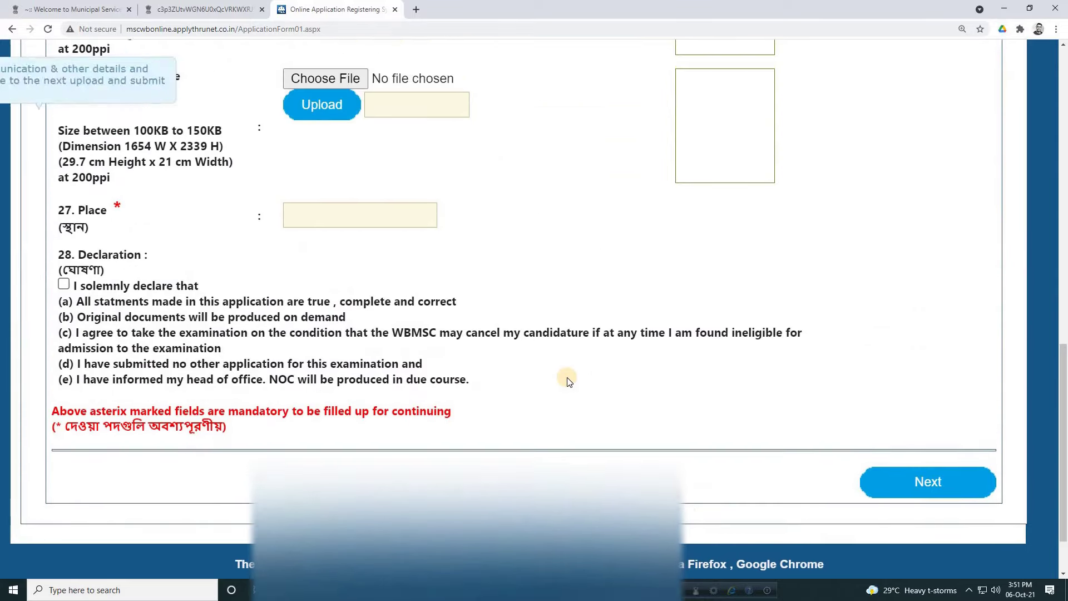
scroll(566, 378, "up", 5)
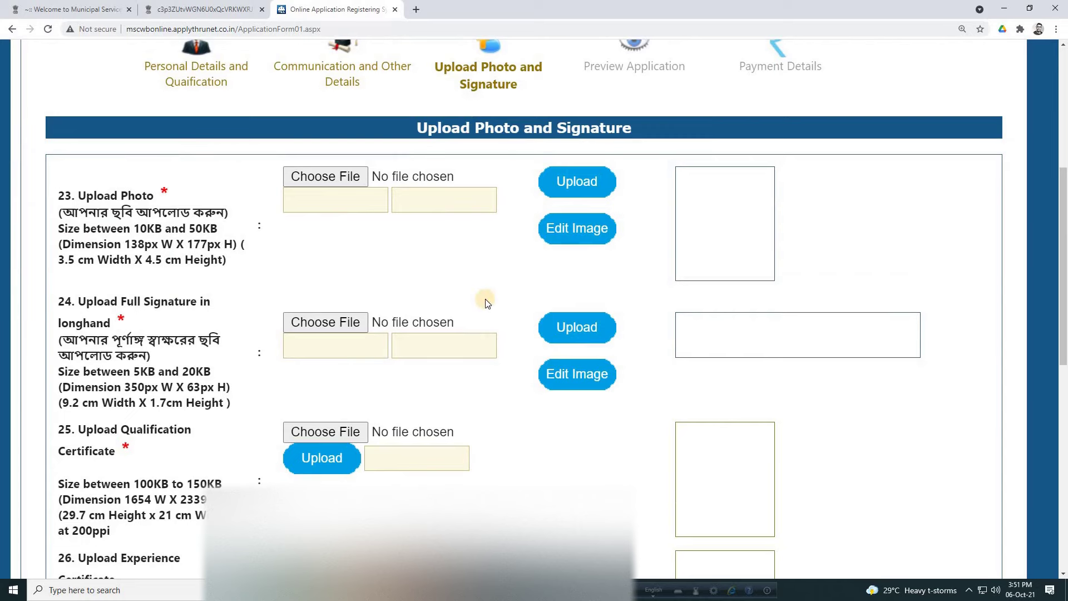
scroll(485, 299, "down", 1)
scroll(485, 299, "down", 3)
scroll(409, 300, "up", 4)
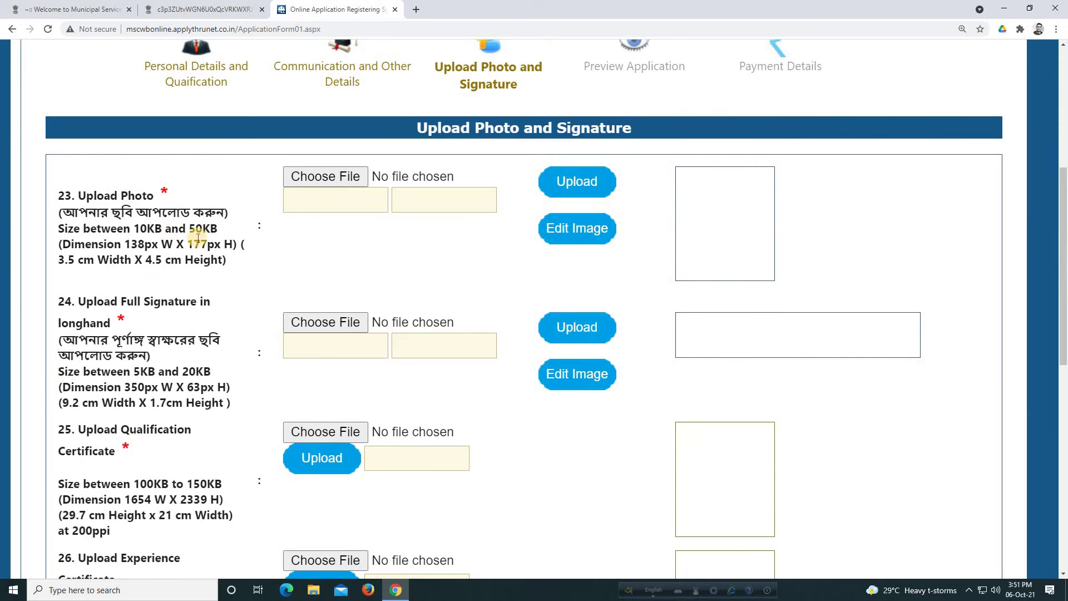
scroll(150, 343, "down", 1)
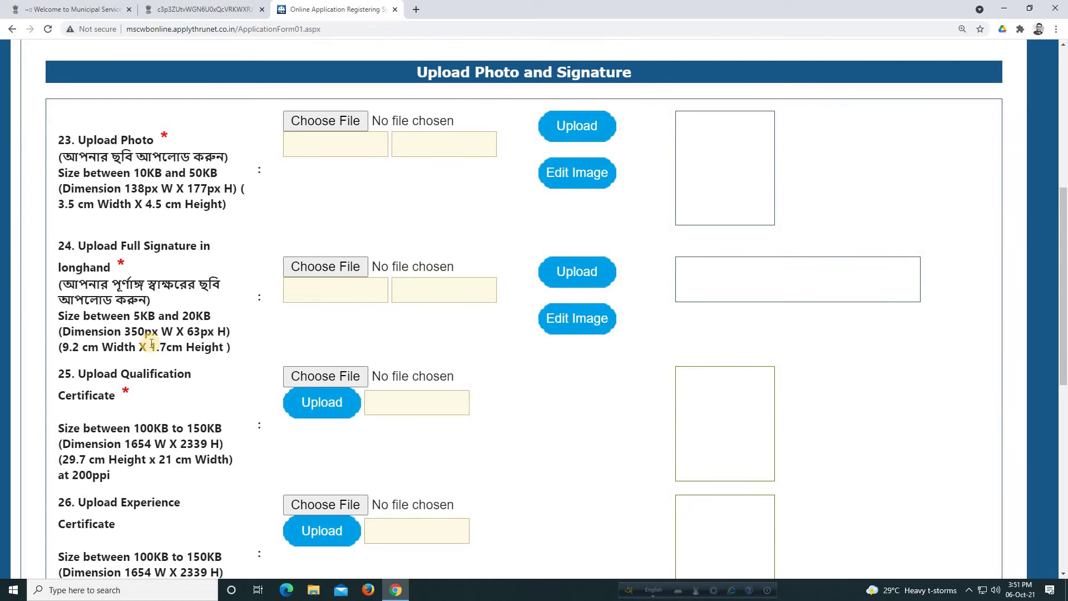
scroll(189, 356, "down", 1)
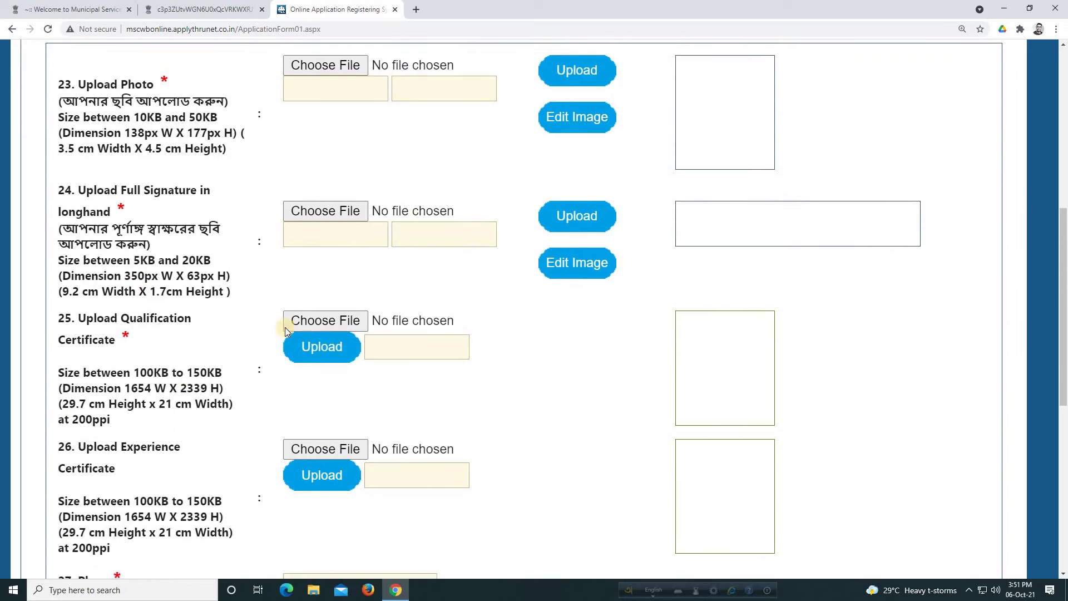
scroll(261, 347, "down", 1)
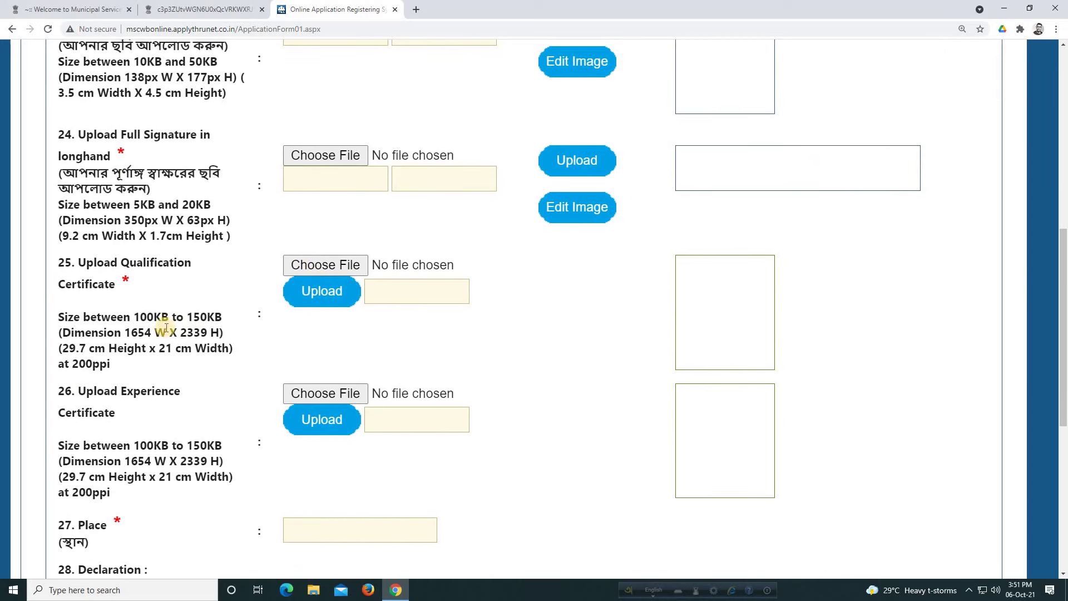
scroll(233, 341, "down", 1)
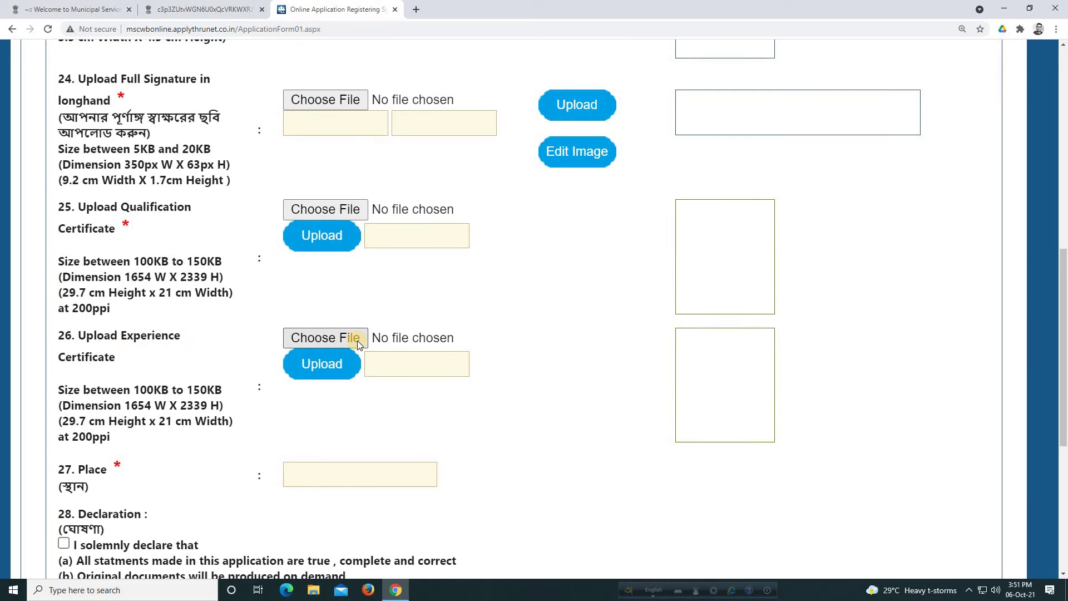
scroll(357, 340, "down", 2)
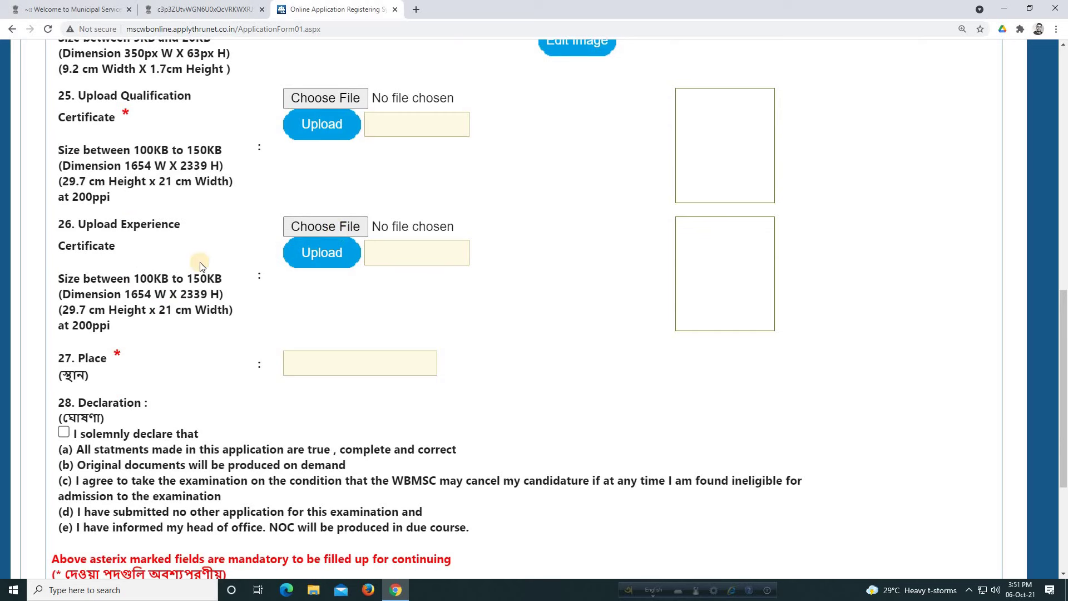
scroll(166, 363, "down", 1)
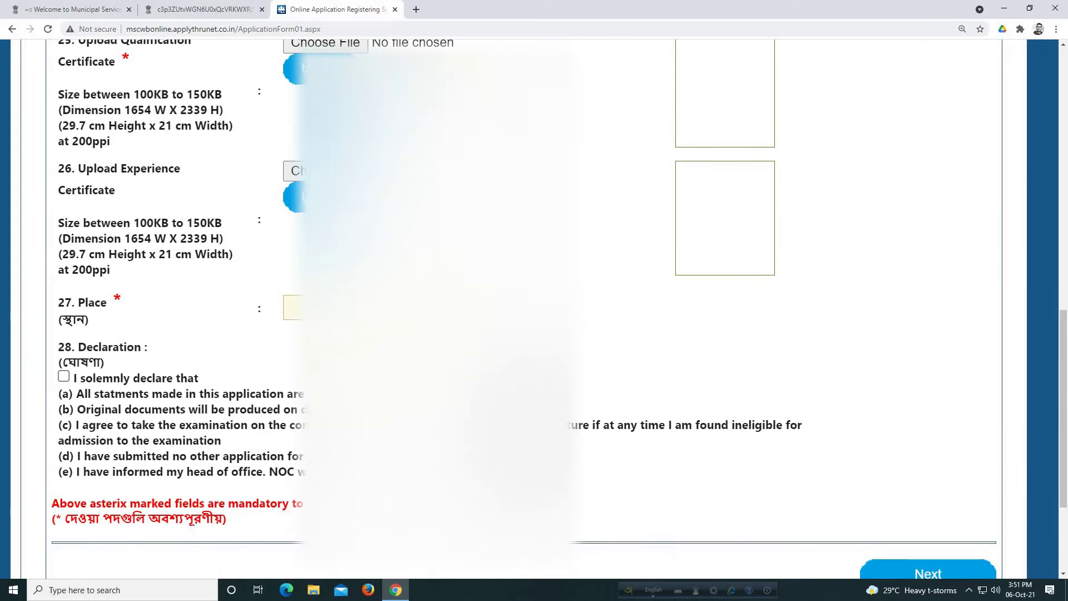
Fill in the Place field and accept the solemn declaration of the application.
left_click(293, 307)
left_click(580, 312)
left_click(64, 379)
scroll(593, 459, "down", 1)
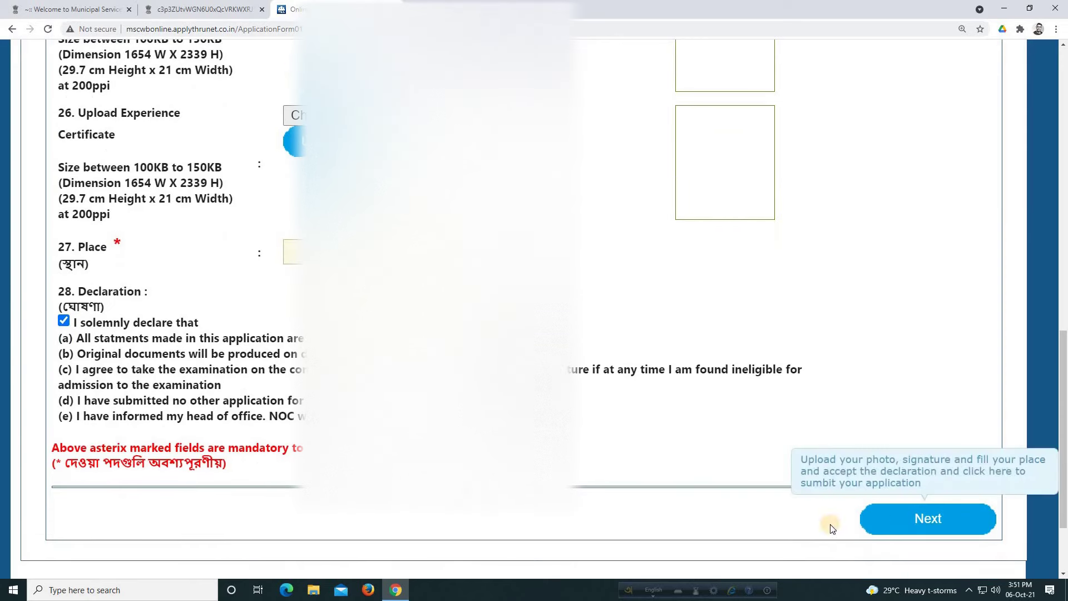
Submit the uploaded documents with the declaration and confirm continuing to the application preview.
scroll(623, 378, "up", 4)
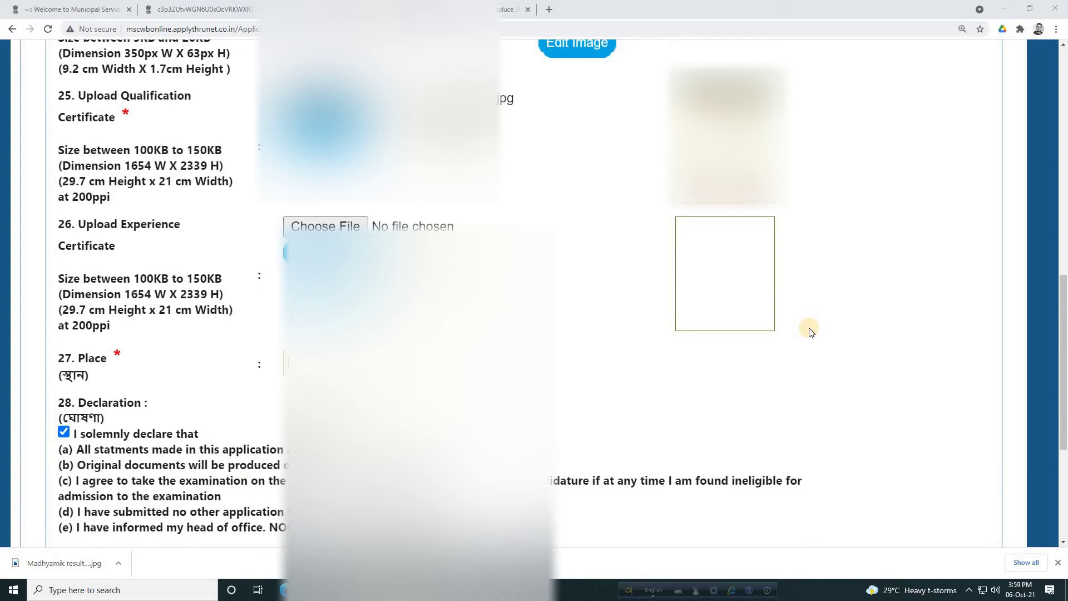
scroll(810, 332, "down", 4)
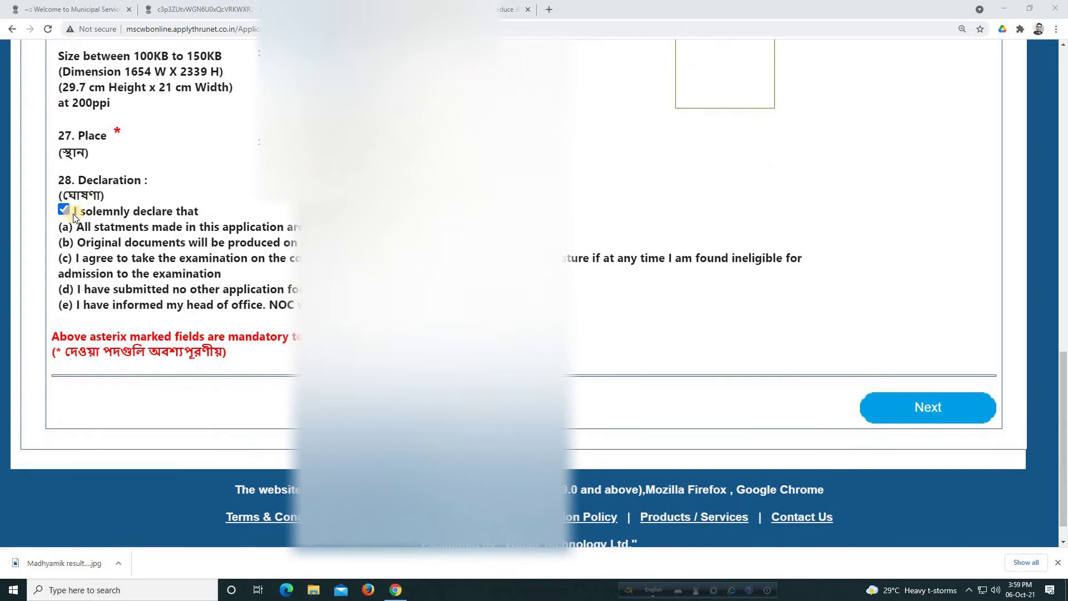
left_click(917, 406)
left_click(661, 369)
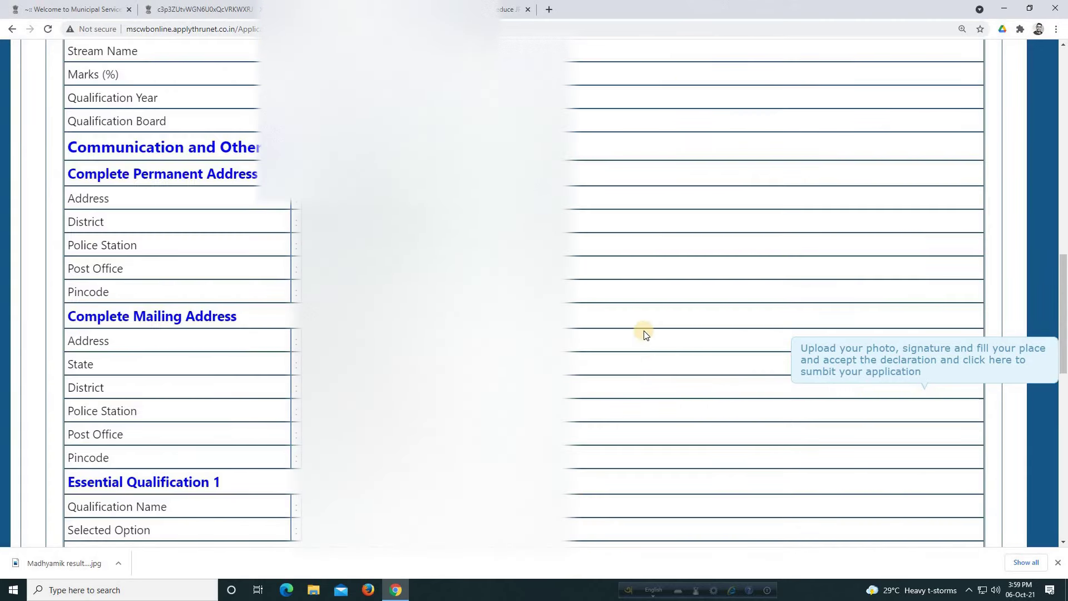
Review the application preview from the personal details through the declaration and continue to the Payment Details section.
scroll(644, 333, "up", 2)
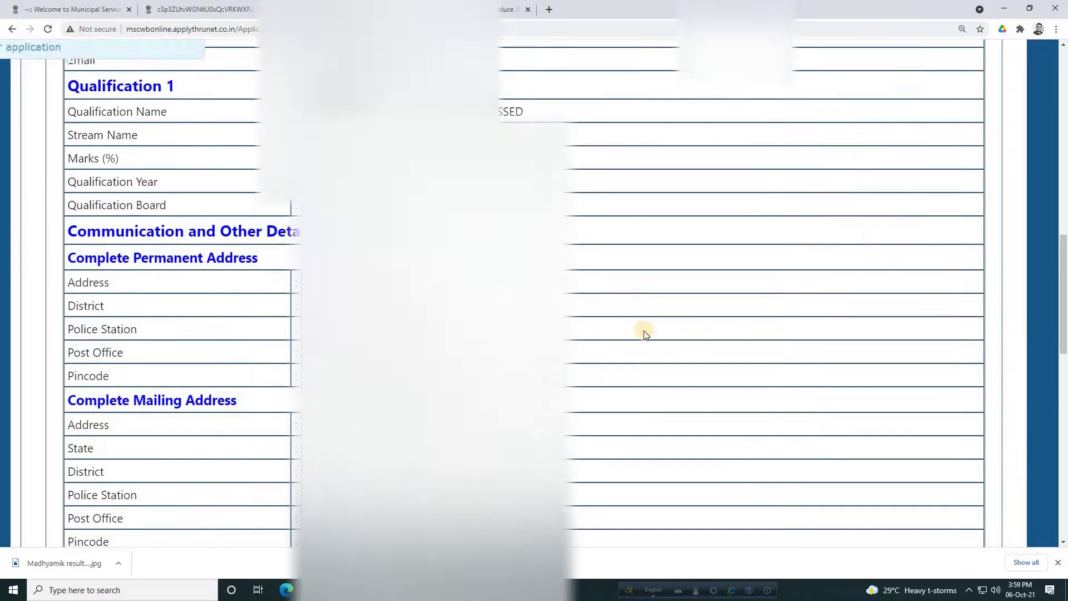
scroll(644, 333, "up", 4)
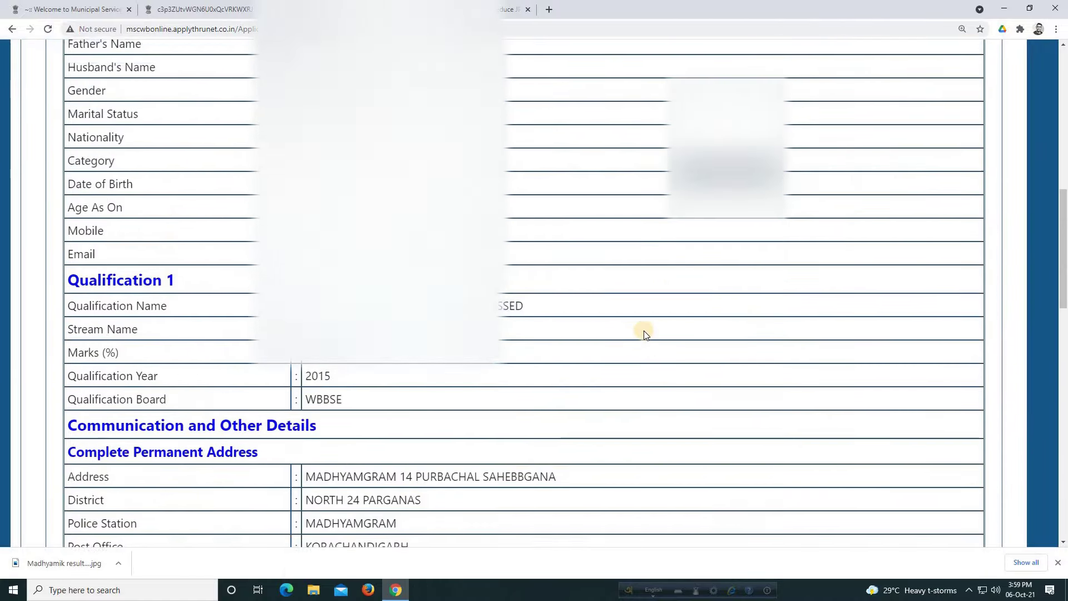
scroll(643, 332, "up", 4)
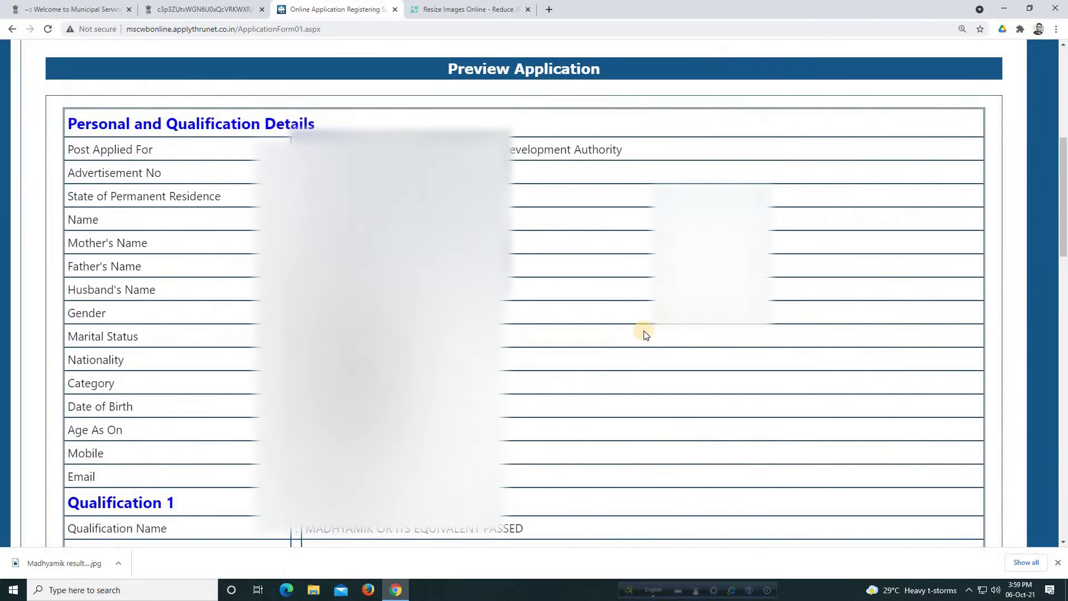
scroll(644, 332, "up", 1)
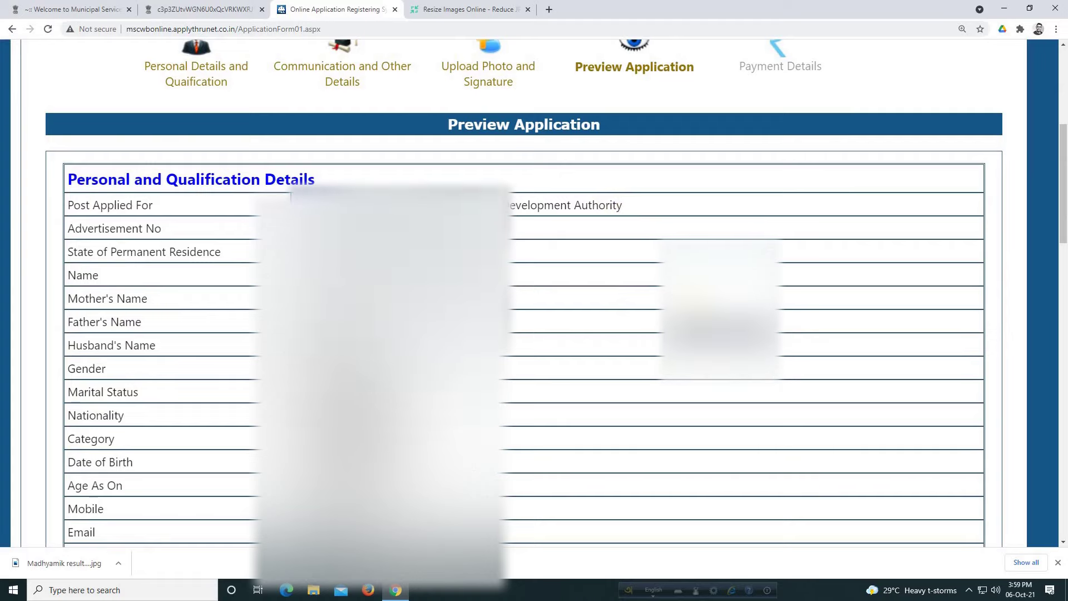
scroll(698, 307, "down", 17)
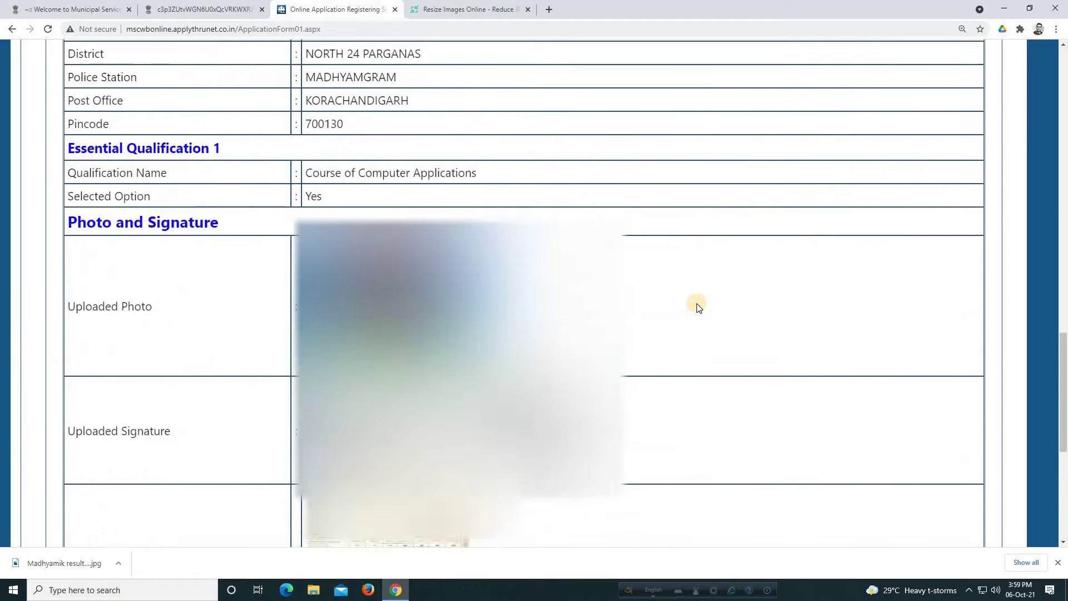
scroll(698, 307, "down", 7)
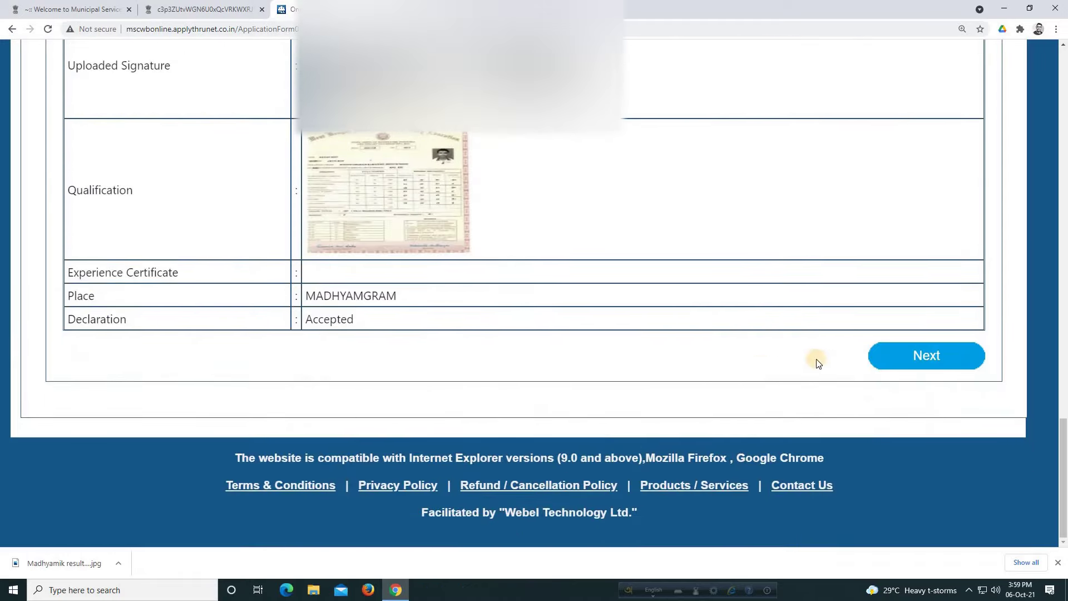
left_click(930, 359)
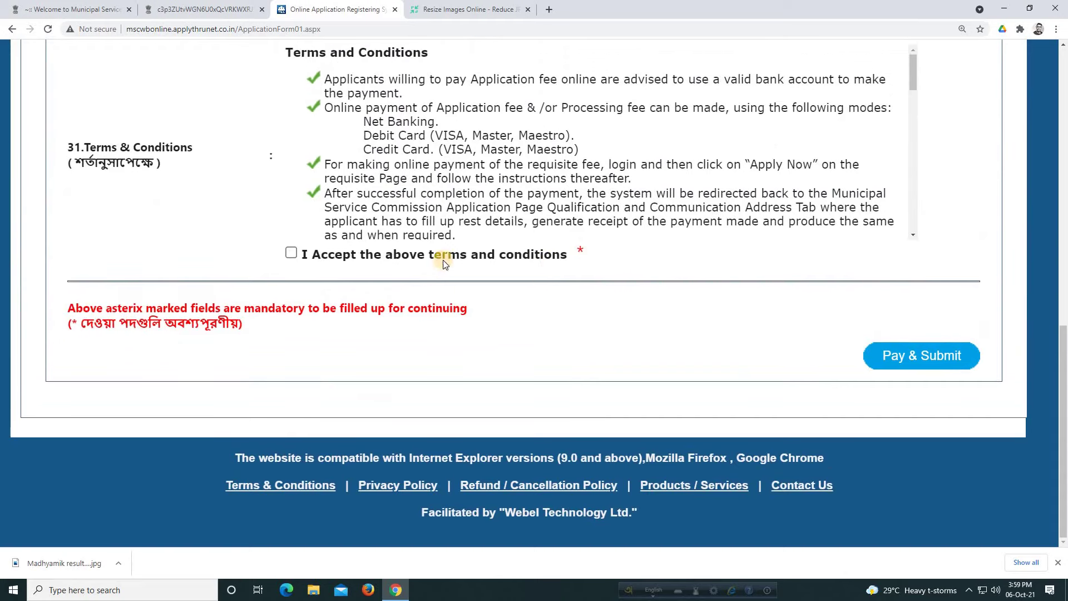
Try the payment modes Offline Payment through UBI Challan and Online Payment Gateway through Bill Desk to compare their charges.
scroll(545, 235, "up", 6)
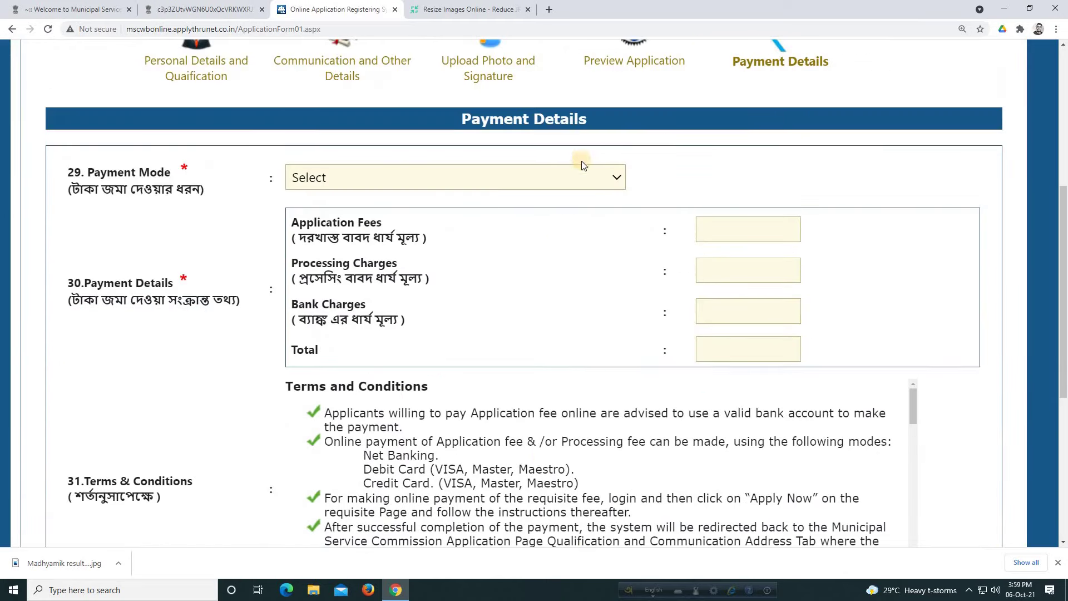
left_click(597, 181)
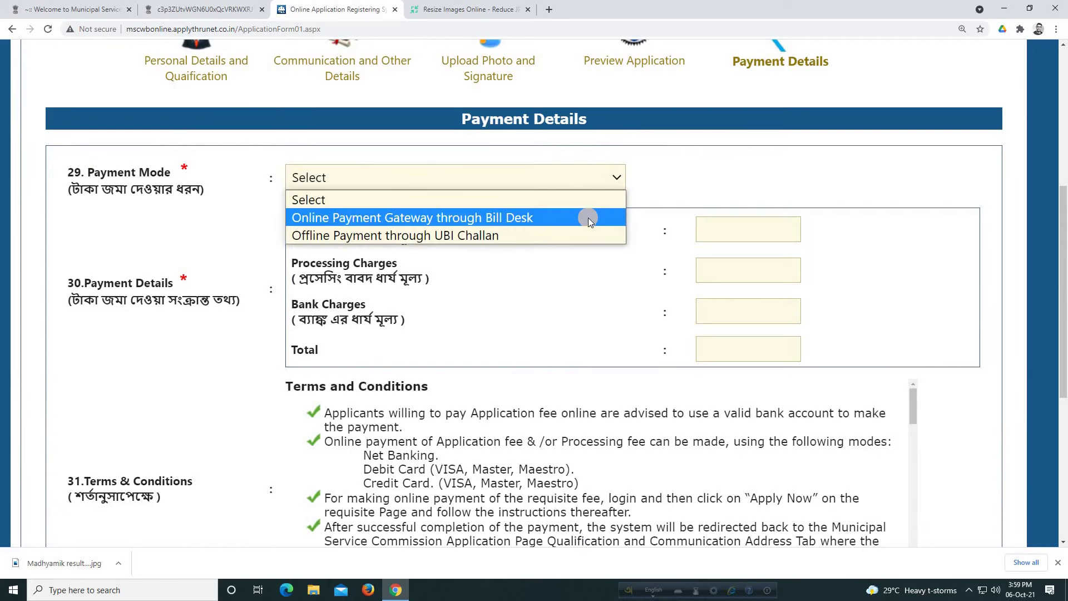
left_click(536, 238)
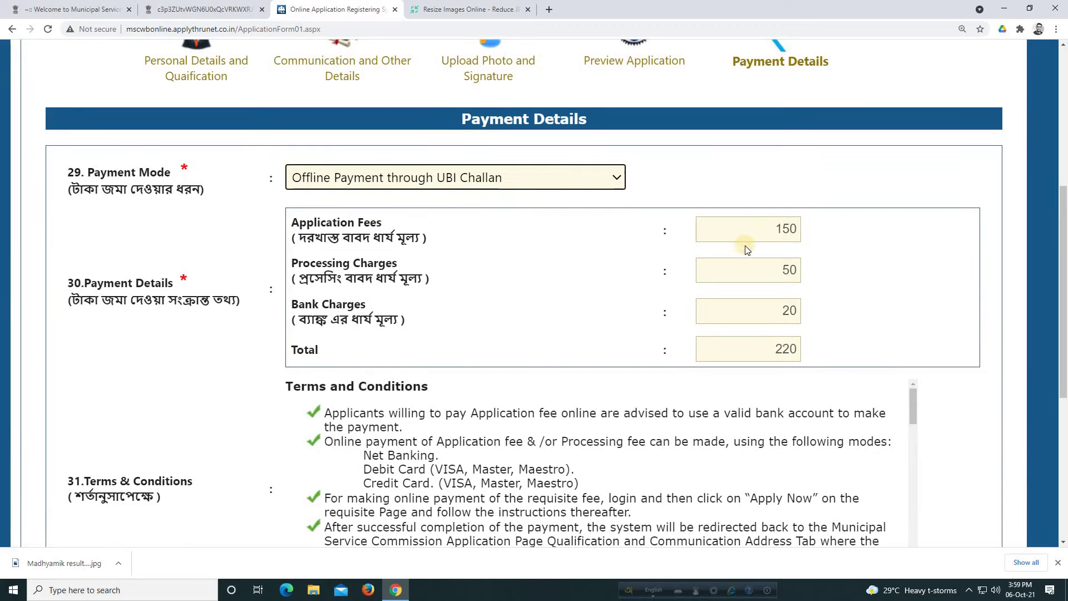
left_click(568, 184)
left_click(563, 218)
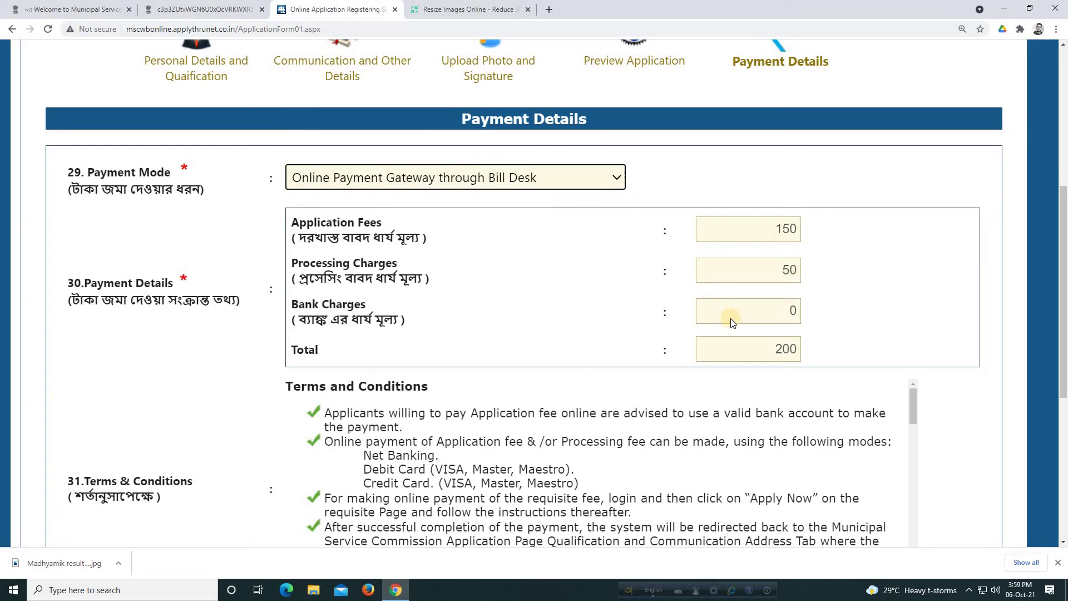
scroll(746, 329, "down", 1)
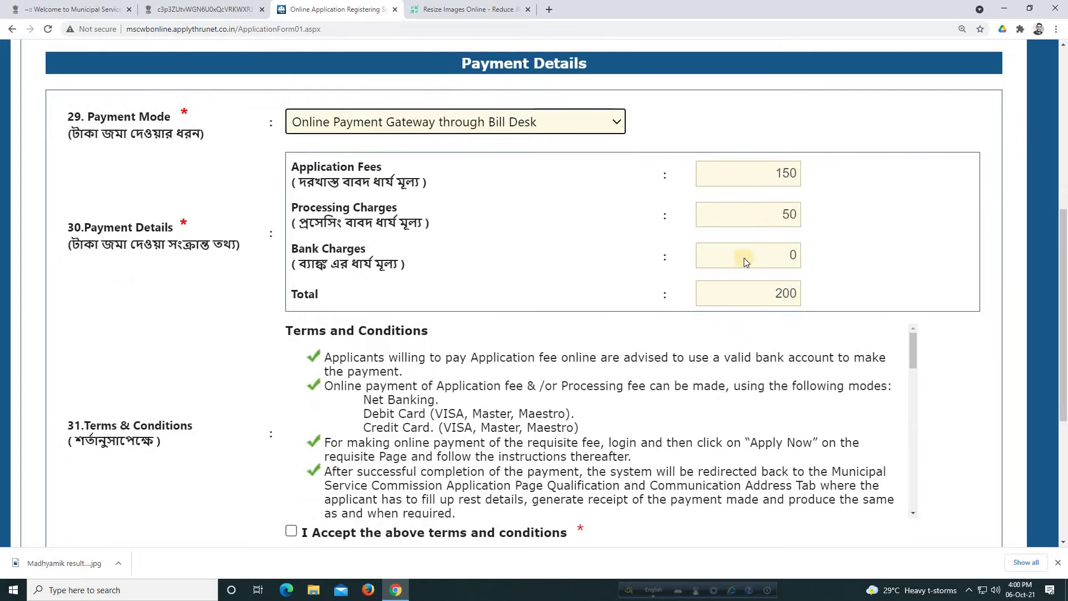
scroll(727, 315, "down", 2)
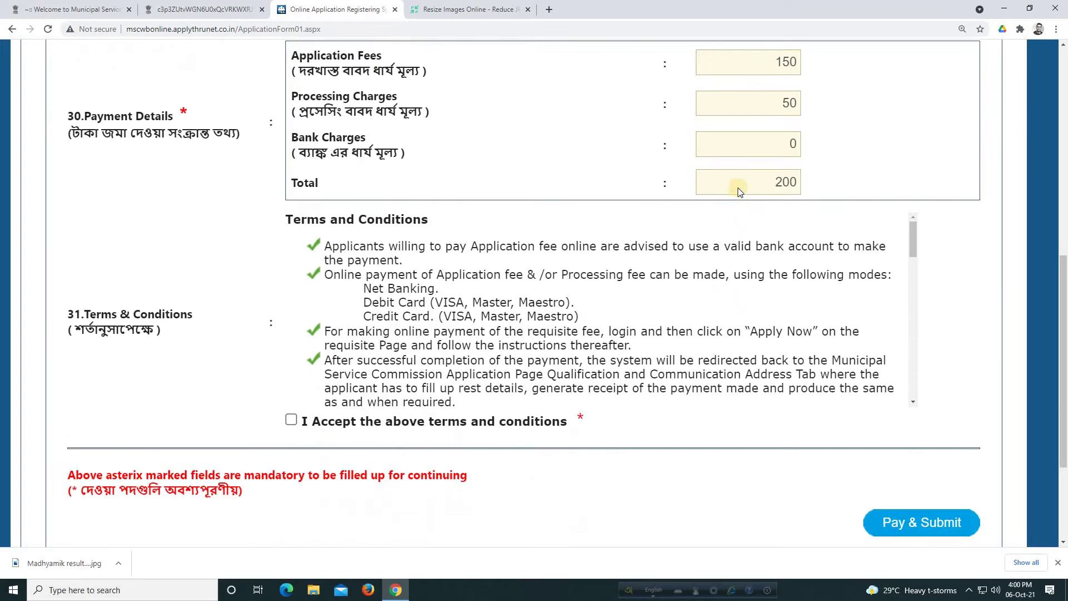
Set the payment mode to Offline Payment through UBI Challan.
scroll(585, 179, "up", 2)
left_click(572, 123)
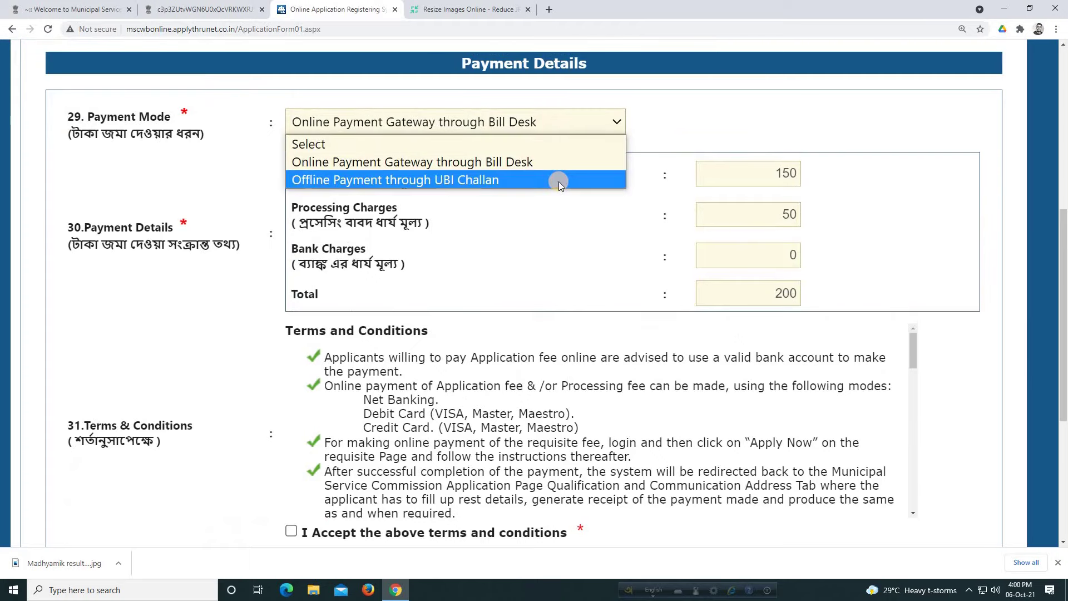
left_click(558, 181)
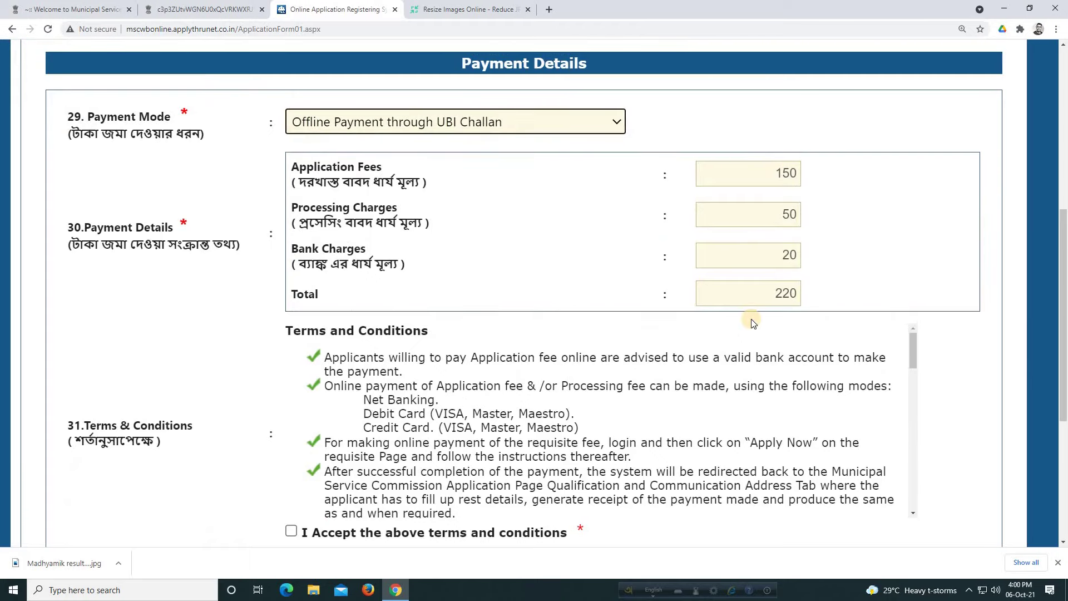
Accept the payment terms and conditions, then pay and submit the application, confirming continuation to the UBI challan page.
scroll(751, 320, "down", 4)
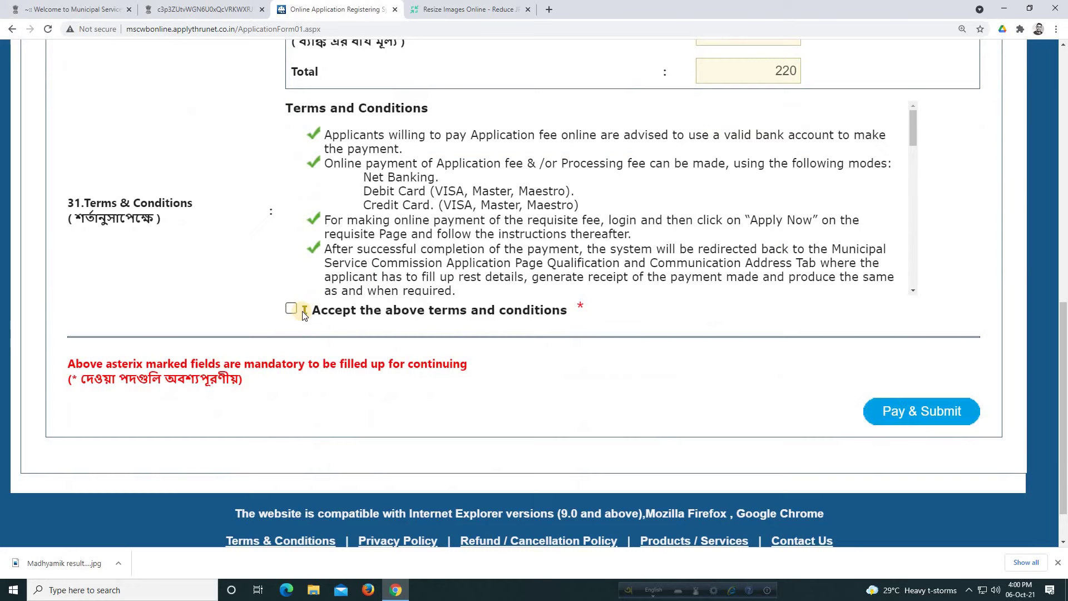
left_click(295, 309)
left_click(910, 411)
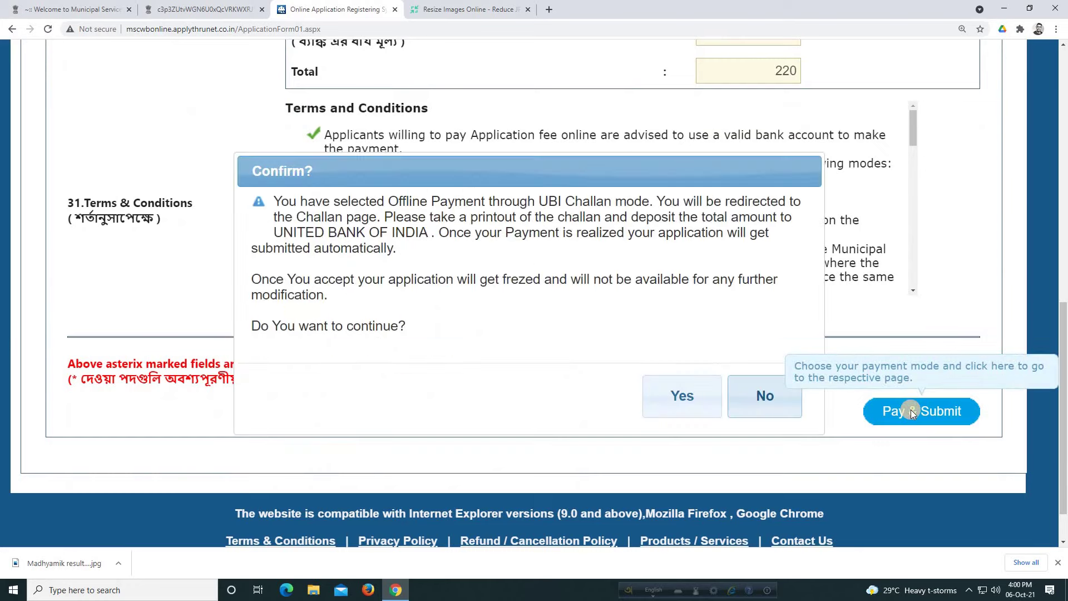
left_click(699, 396)
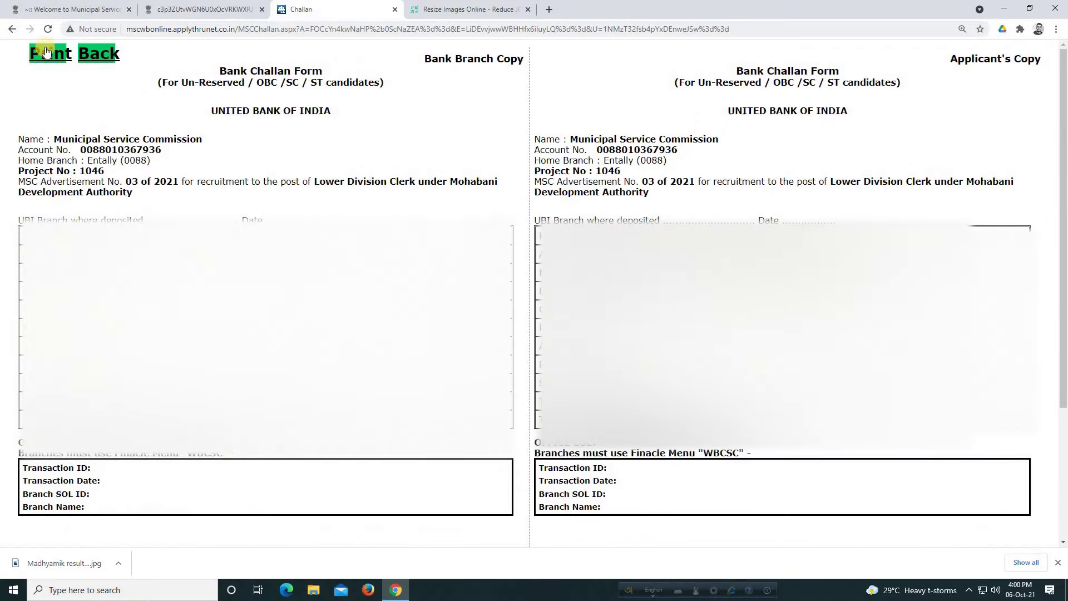
Preview the bank challan for printing, close the preview without printing, and review the challan down to its instructions for candidates.
left_click(45, 51)
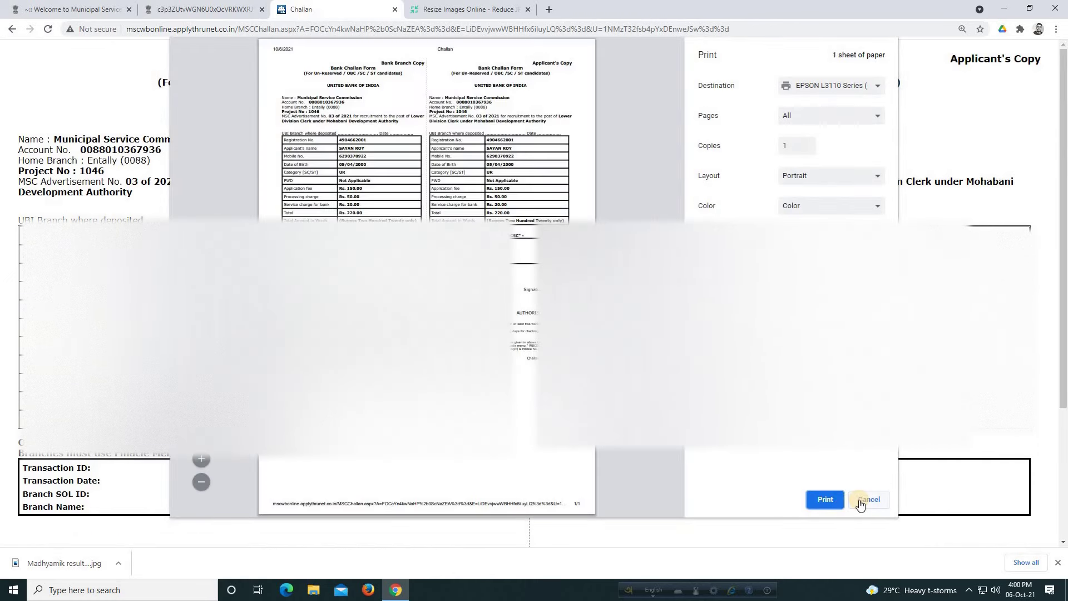
left_click(859, 501)
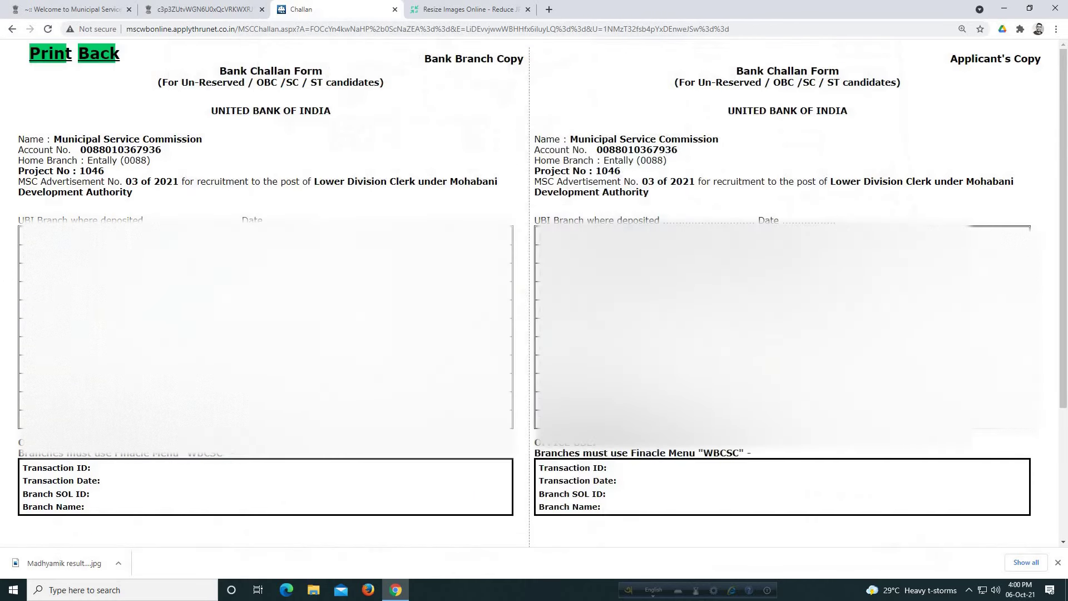
scroll(465, 379, "down", 3)
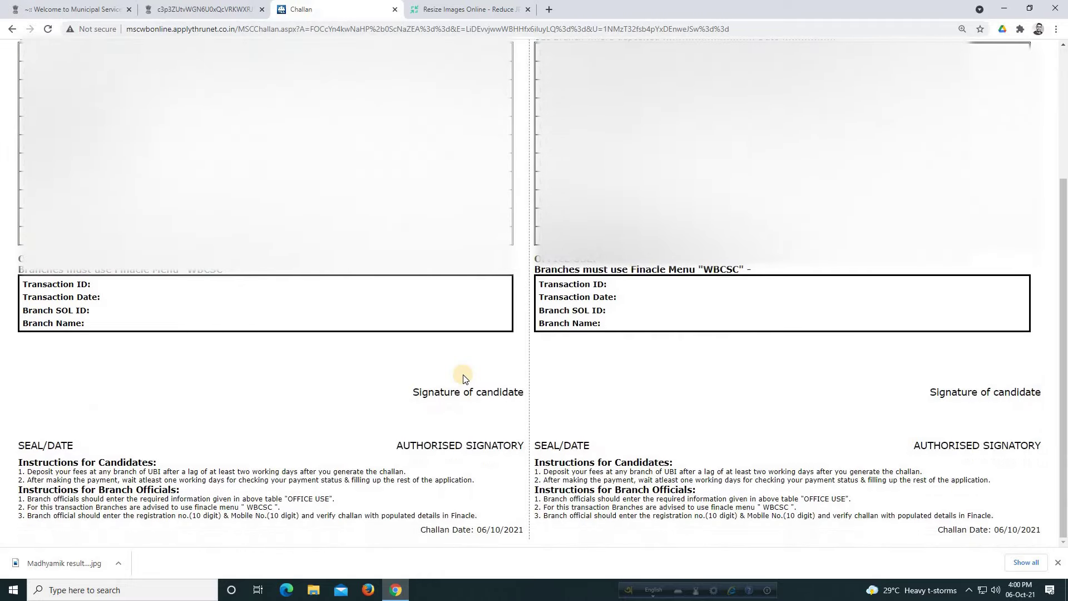
scroll(536, 369, "up", 3)
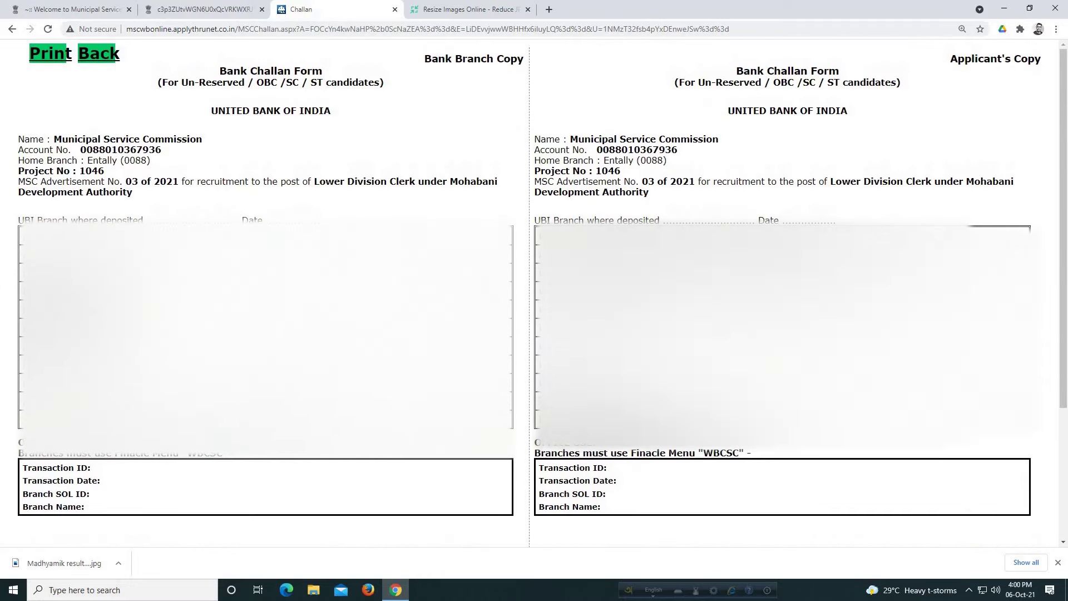
Check the recruitment notice's application fee section, then open the online application portal from the commission's home page and view the ongoing recruitments.
left_click(207, 7)
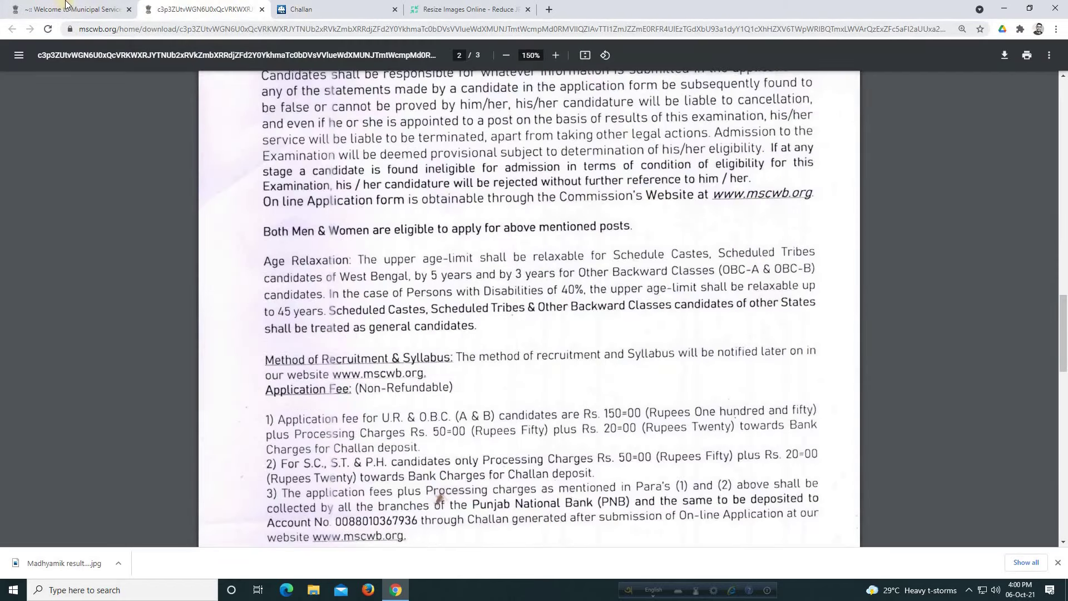
left_click(66, 7)
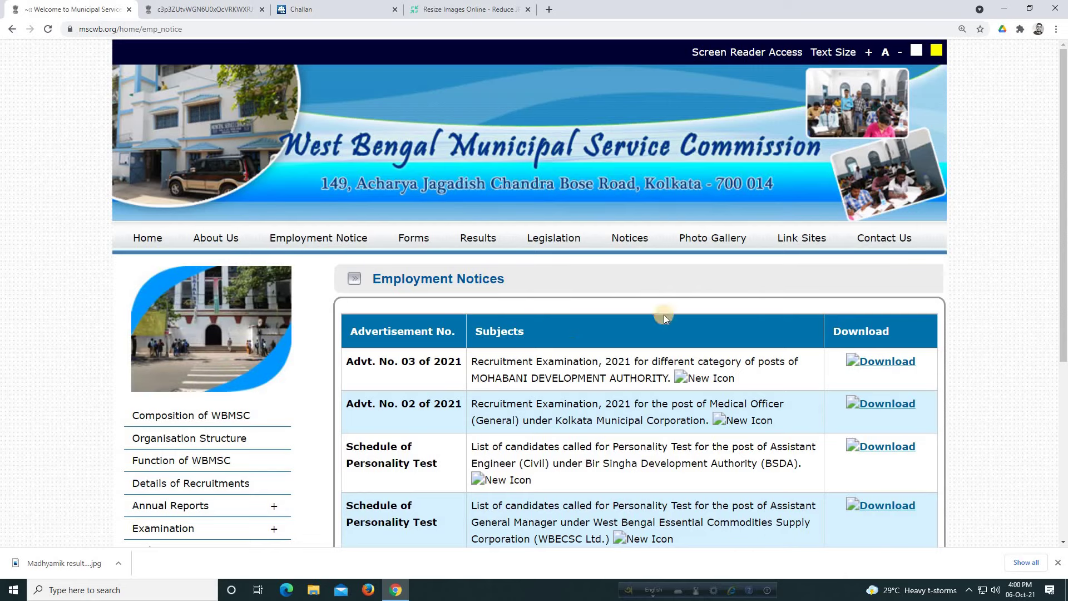
left_click(147, 237)
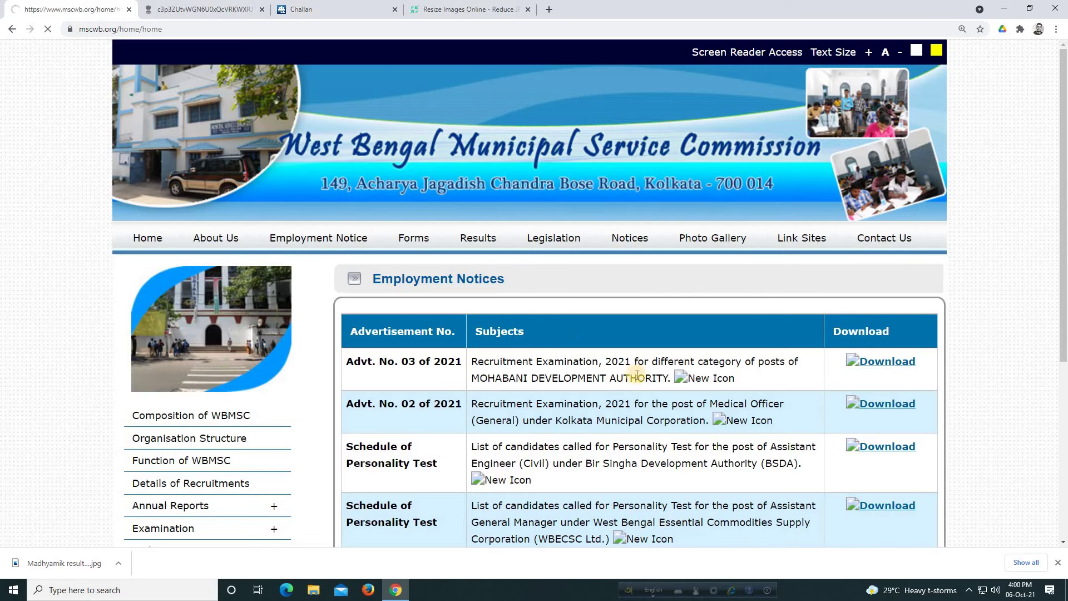
left_click(671, 428)
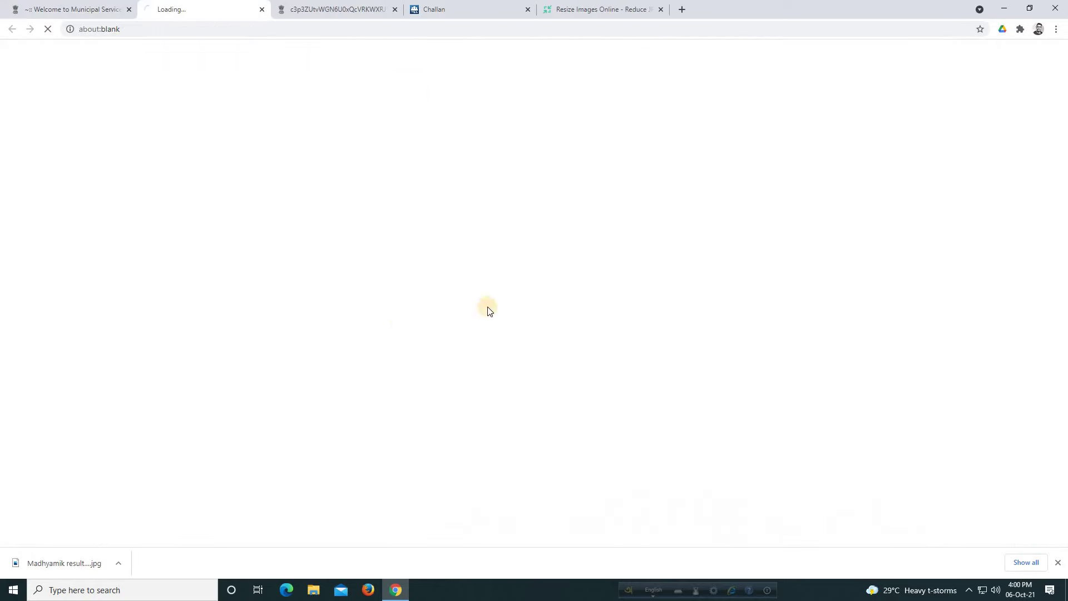
scroll(222, 336, "down", 3)
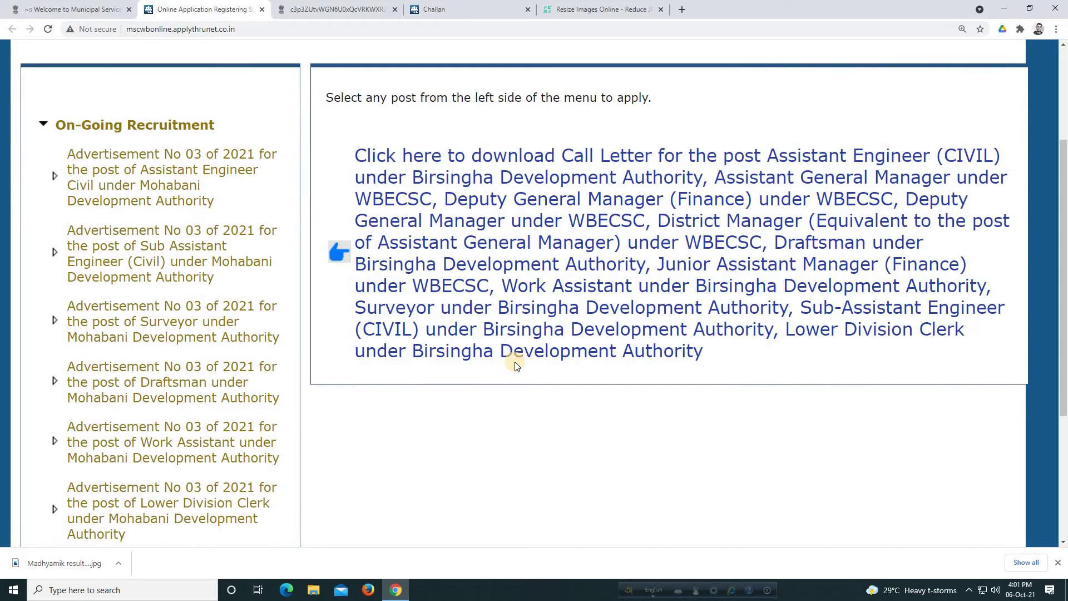
scroll(419, 361, "up", 1)
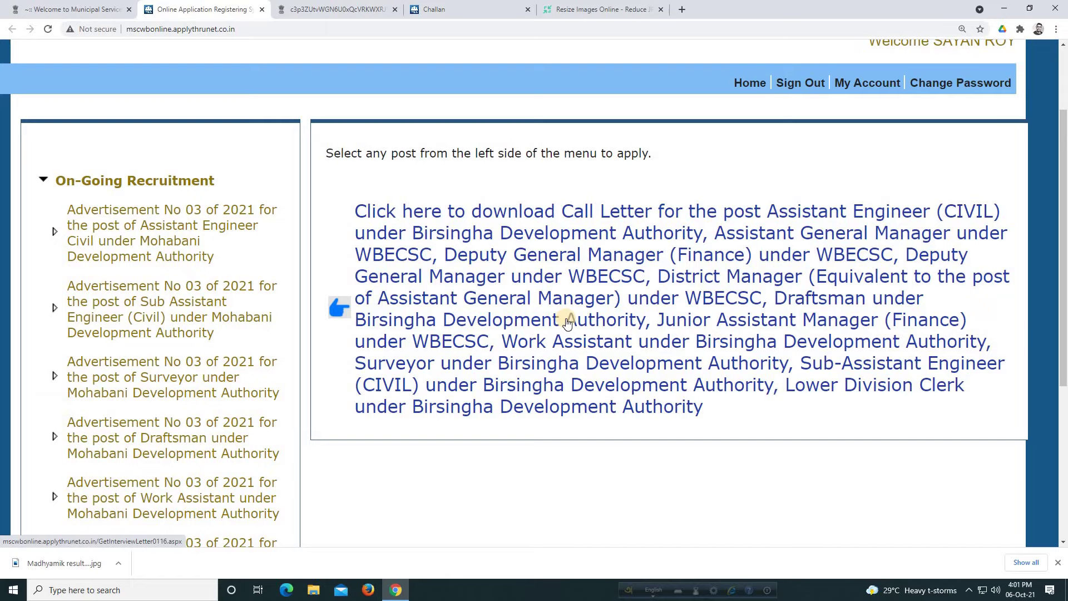
scroll(568, 324, "up", 2)
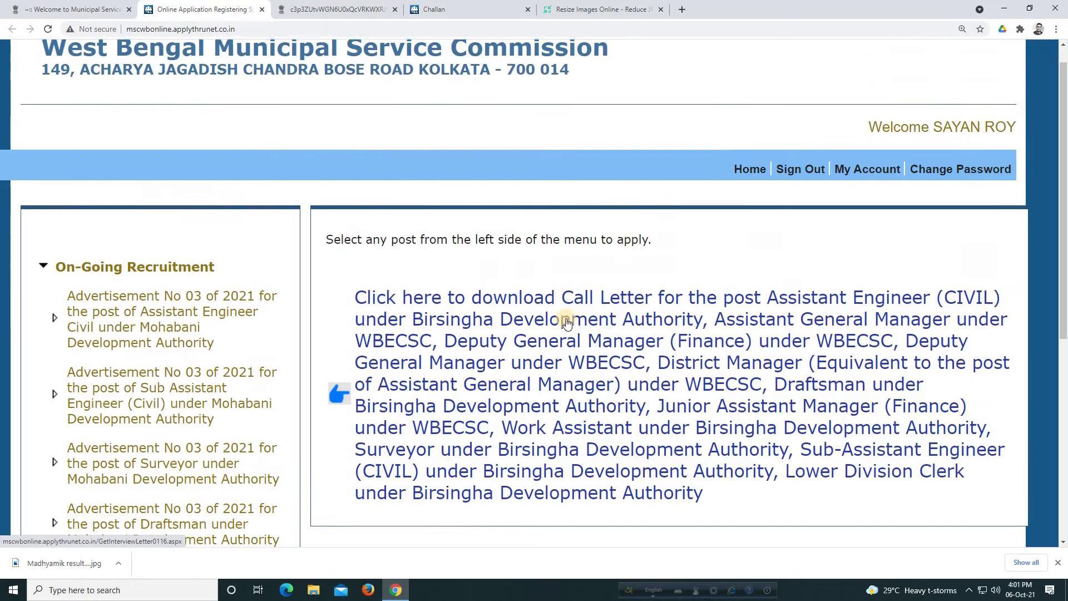